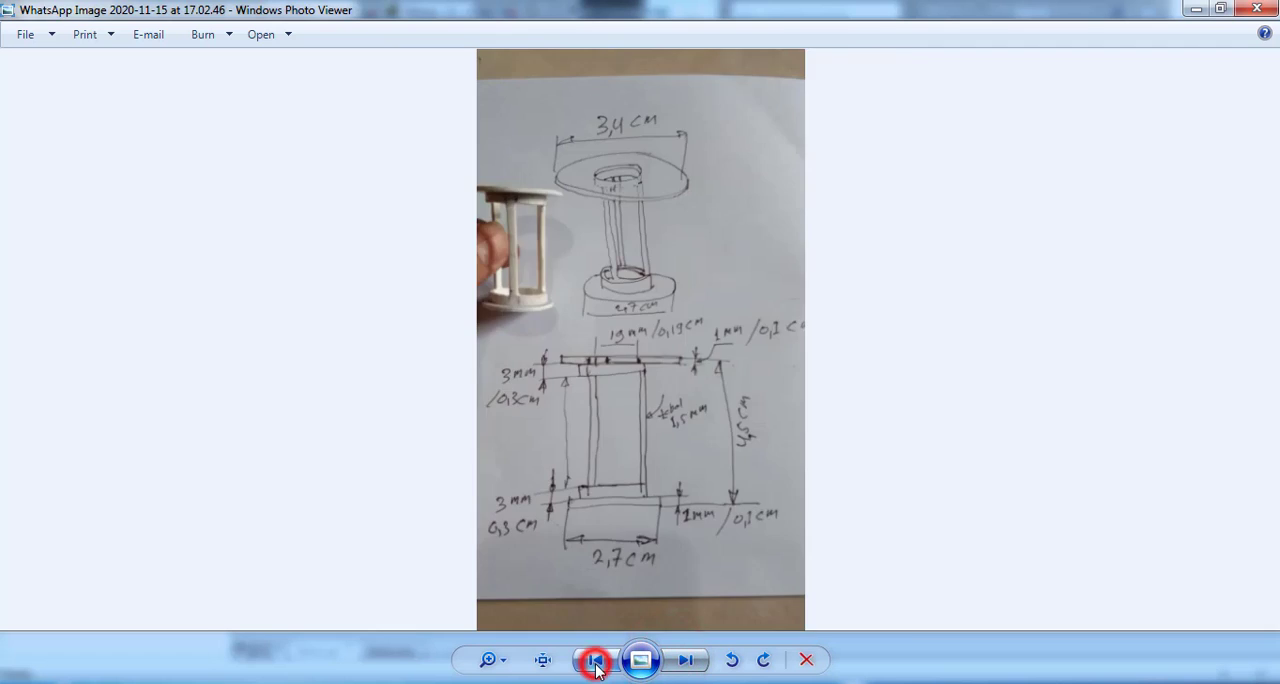
{"action": "left_click", "coordinate": [595, 662]}
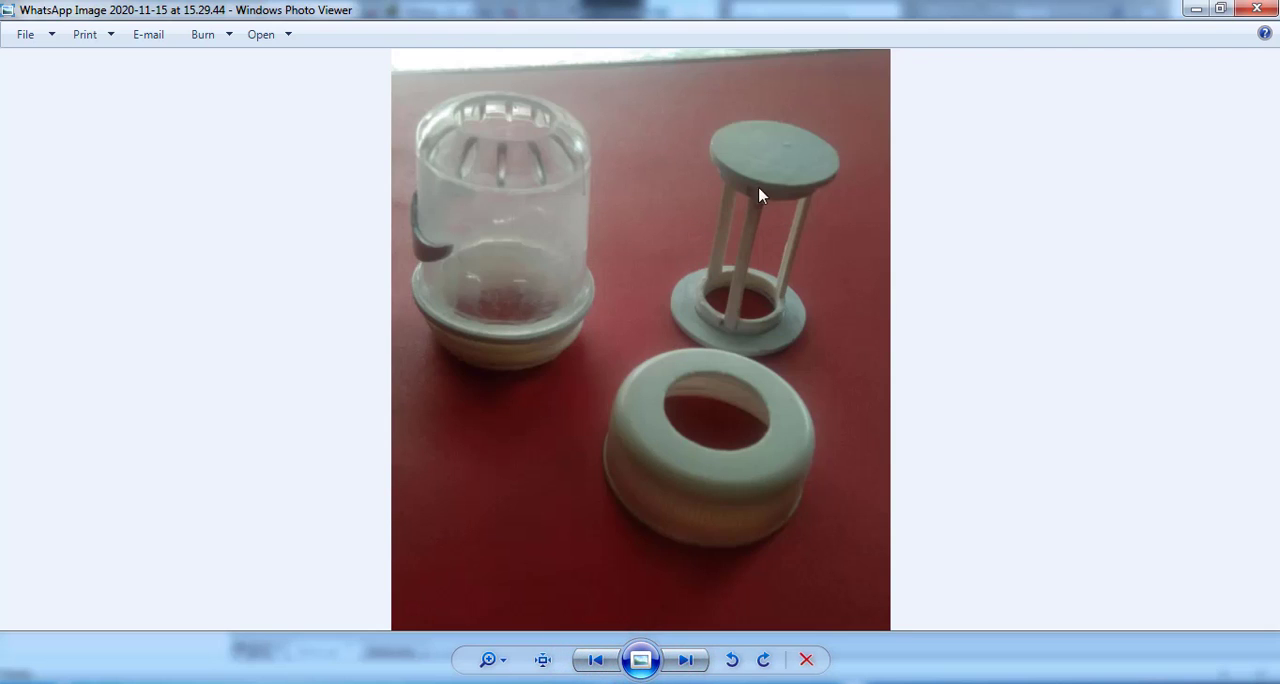
Look over the photo of the physical parts and the dimensioned hand sketch in the photo viewer
{"action": "left_click", "coordinate": [686, 660]}
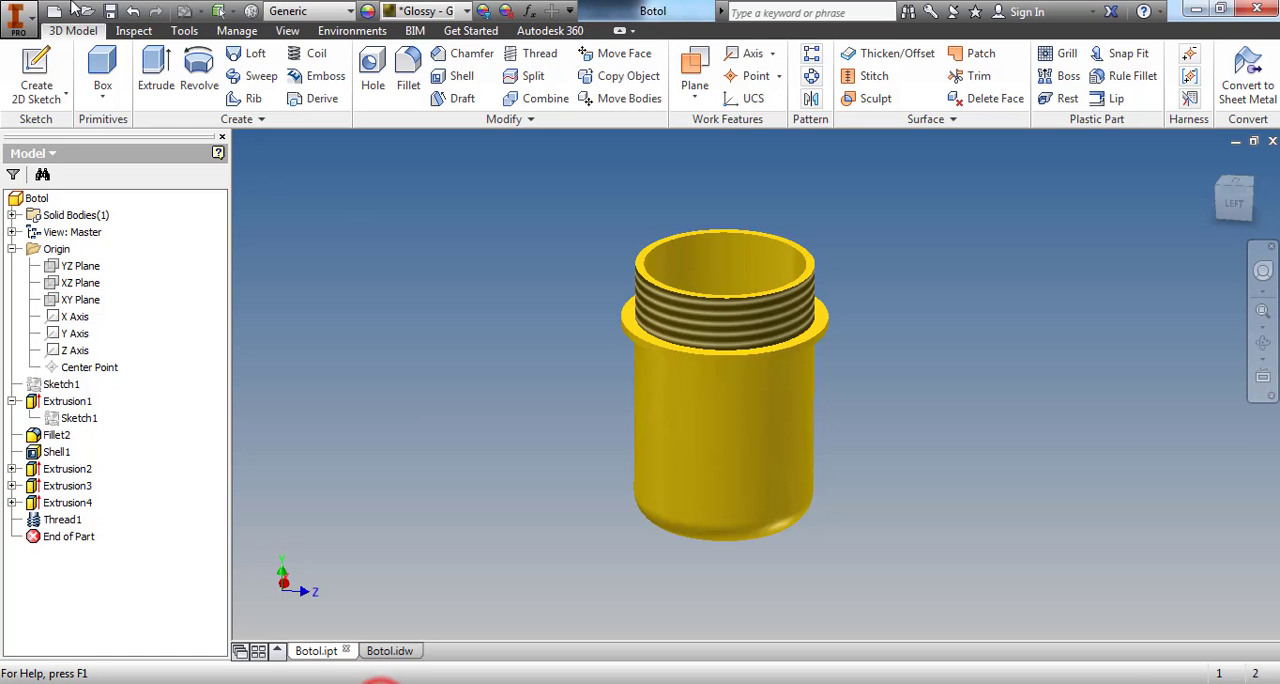
Switch to Autodesk Inventor, create a new standard millimetre part and start a 2D sketch on the horizontal XZ plane
{"action": "left_click", "coordinate": [17, 28]}
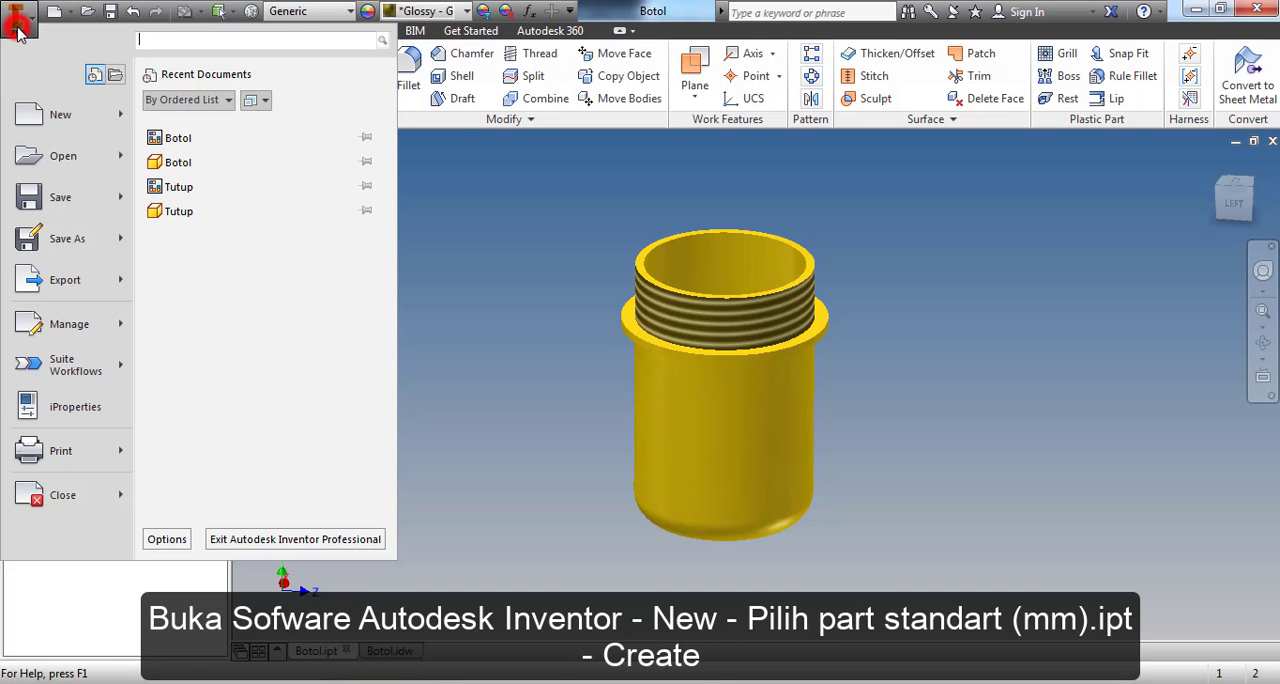
{"action": "left_click", "coordinate": [55, 114]}
{"action": "double_click", "coordinate": [440, 165]}
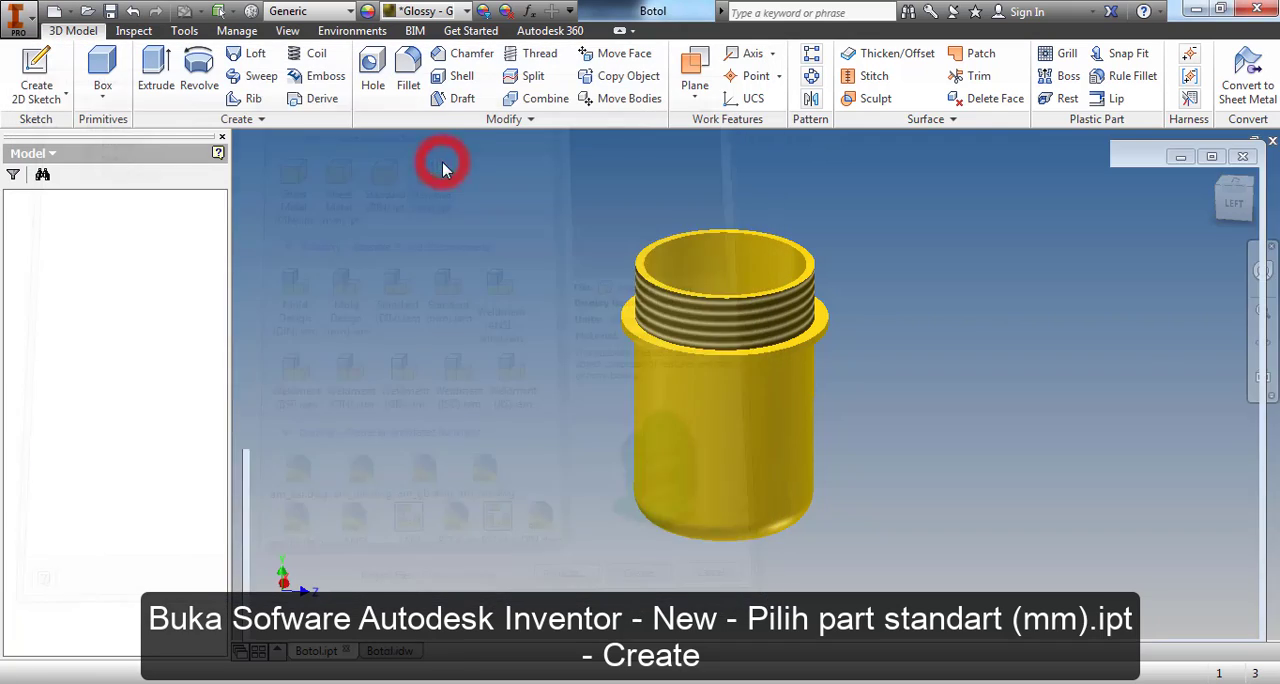
{"action": "left_click", "coordinate": [35, 72]}
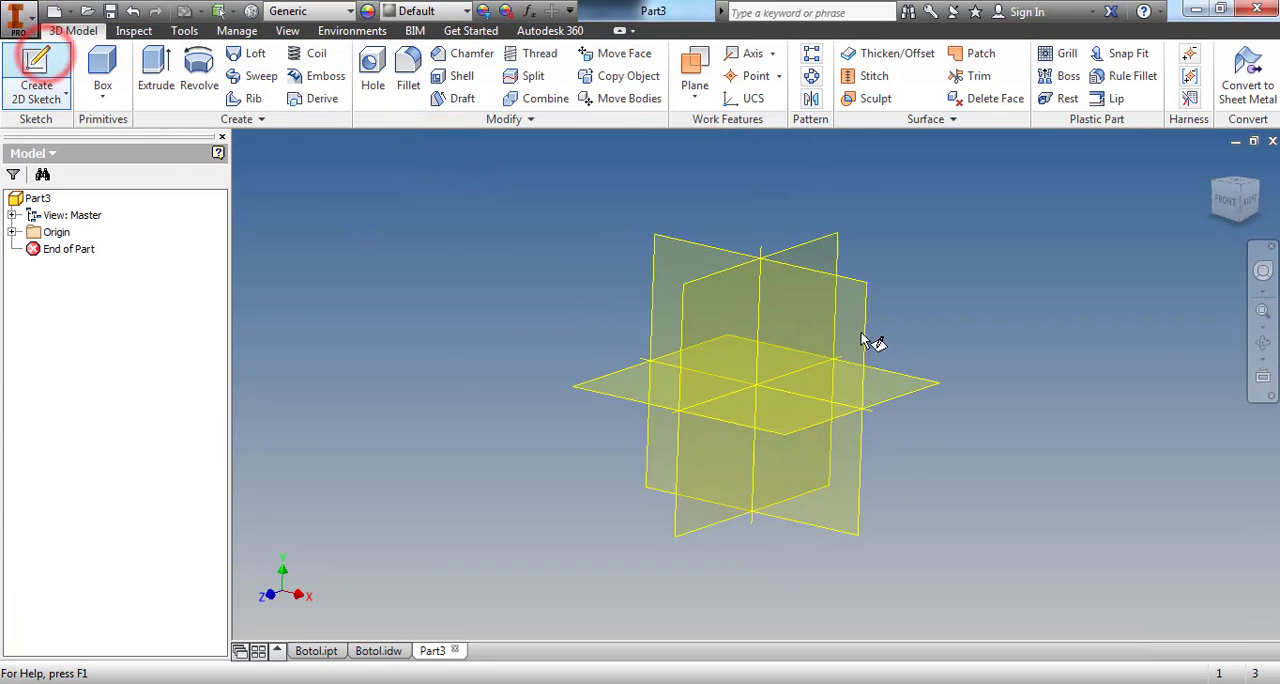
{"action": "left_click", "coordinate": [910, 412]}
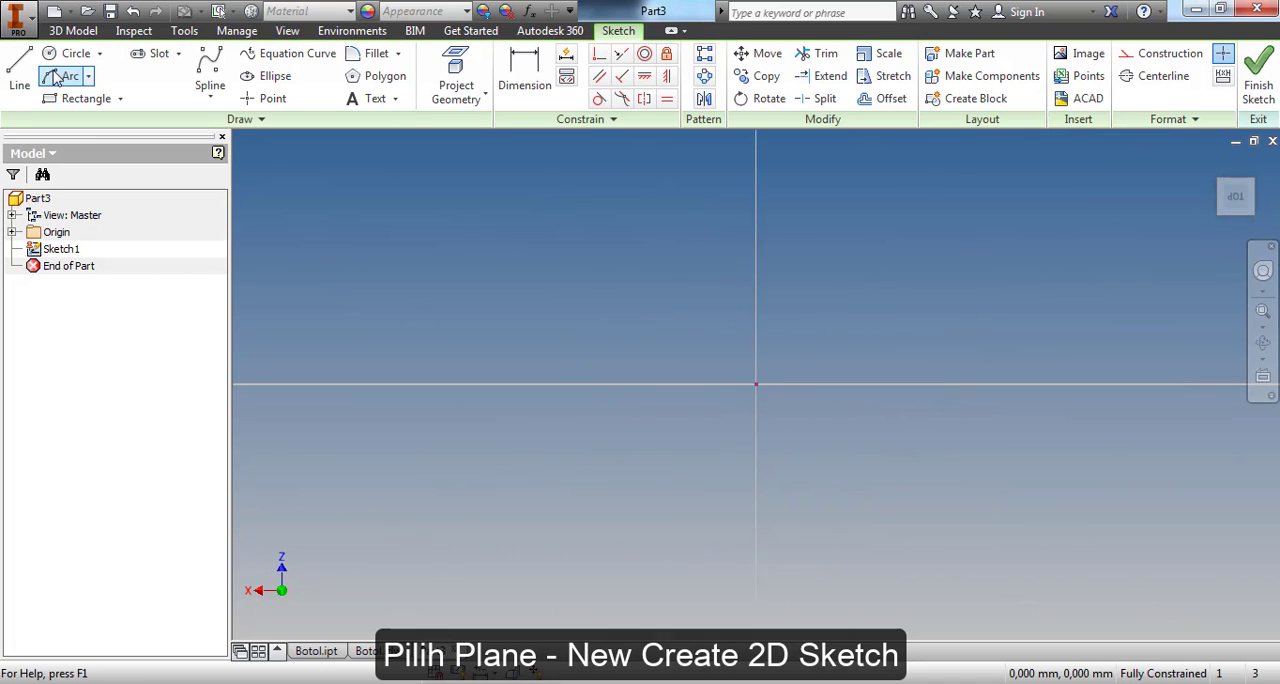
Draw two concentric circles centred on the origin, with diameters of 19 mm and 34 mm
{"action": "left_click", "coordinate": [66, 53]}
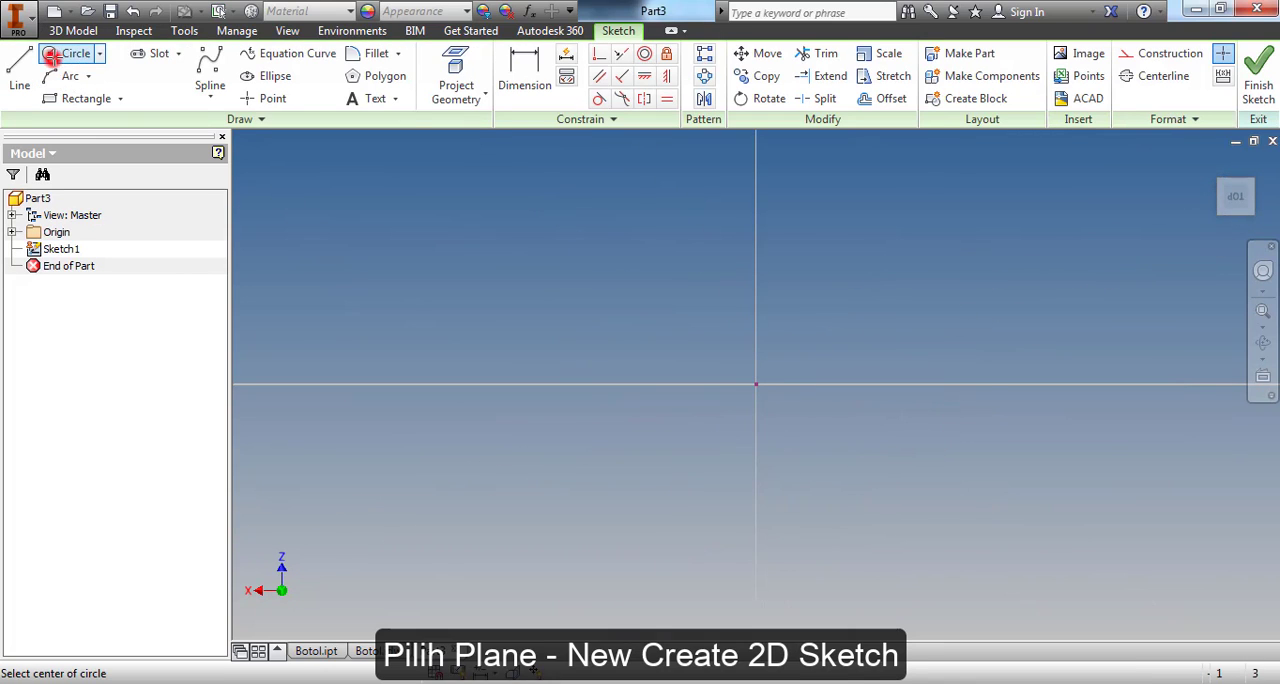
{"action": "left_click", "coordinate": [757, 384]}
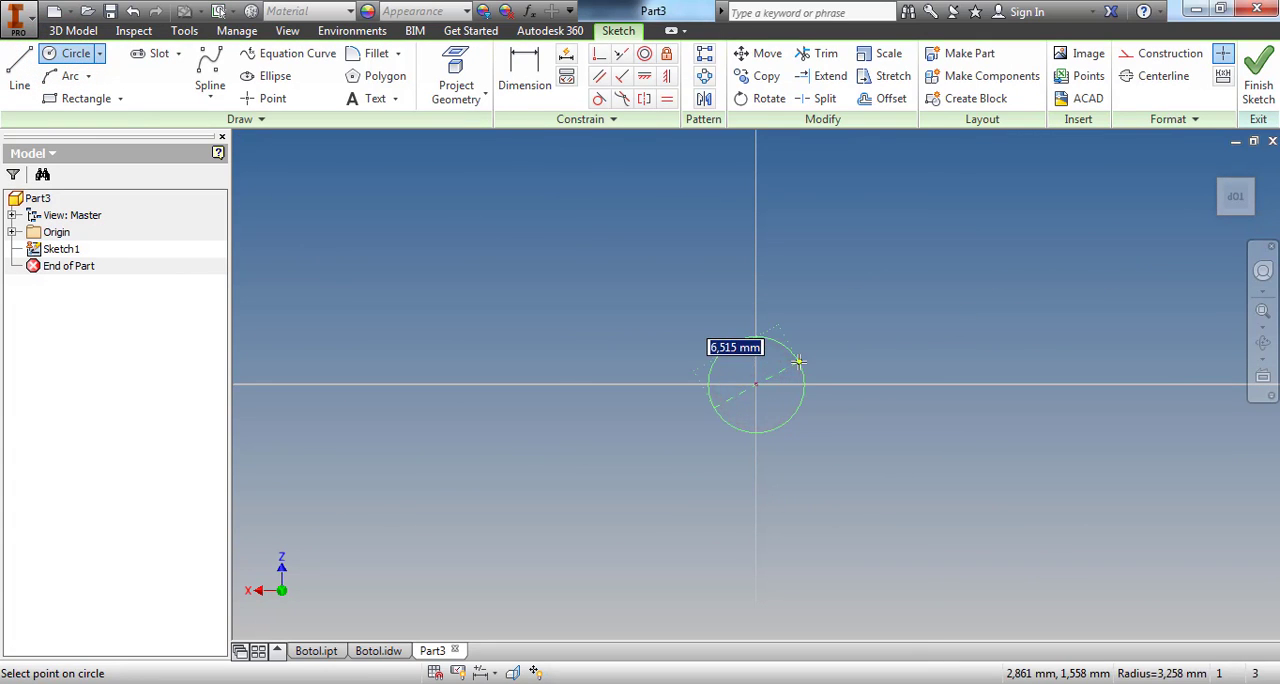
{"action": "type", "text": "19"}
{"action": "key", "text": "Return"}
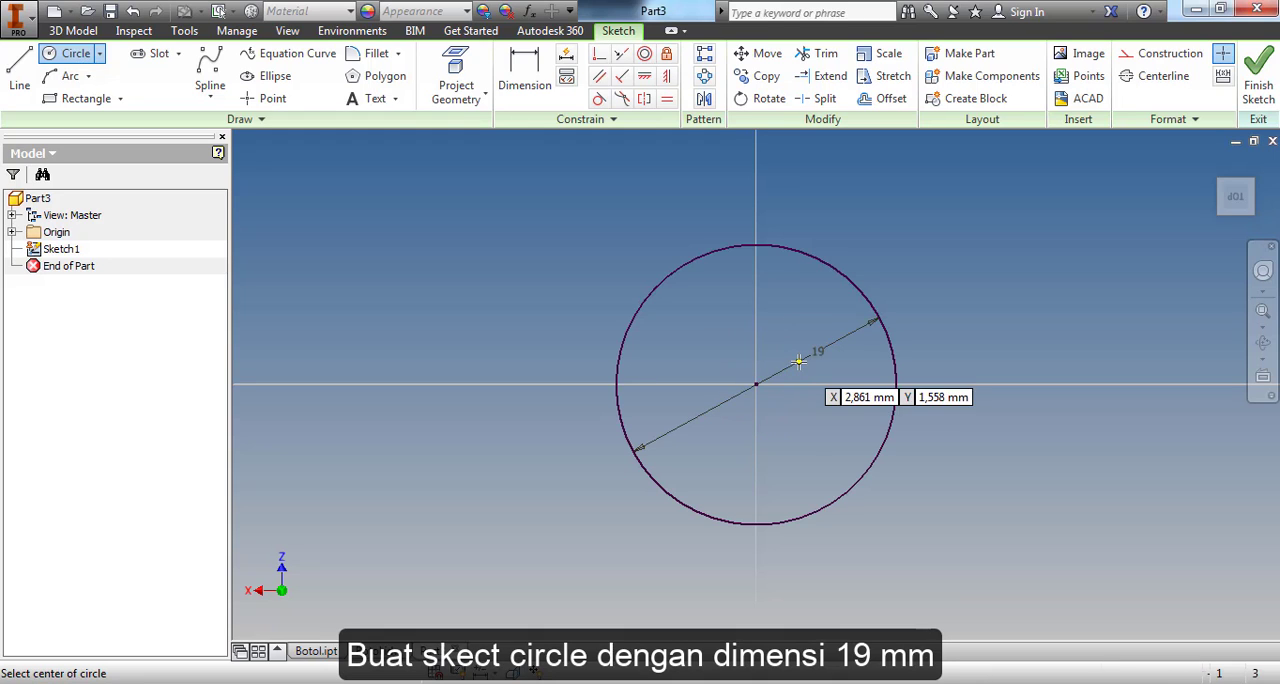
{"action": "left_click", "coordinate": [757, 384]}
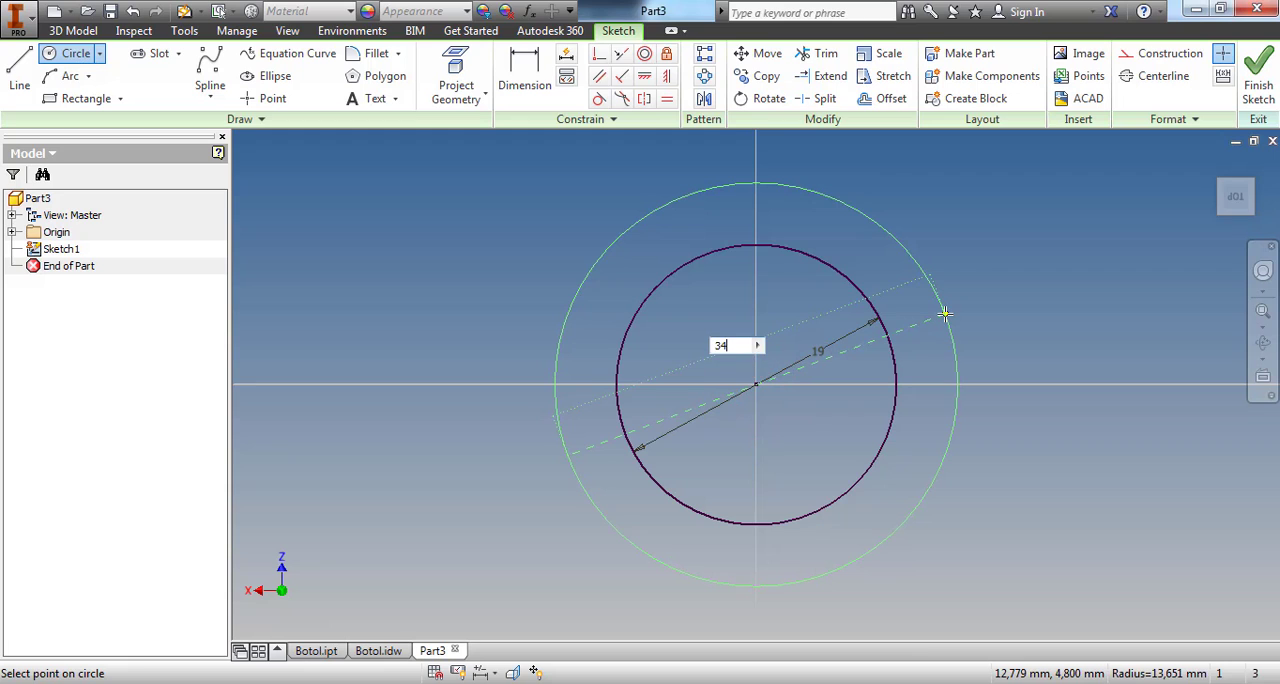
{"action": "type", "text": "34"}
{"action": "key", "text": "Return"}
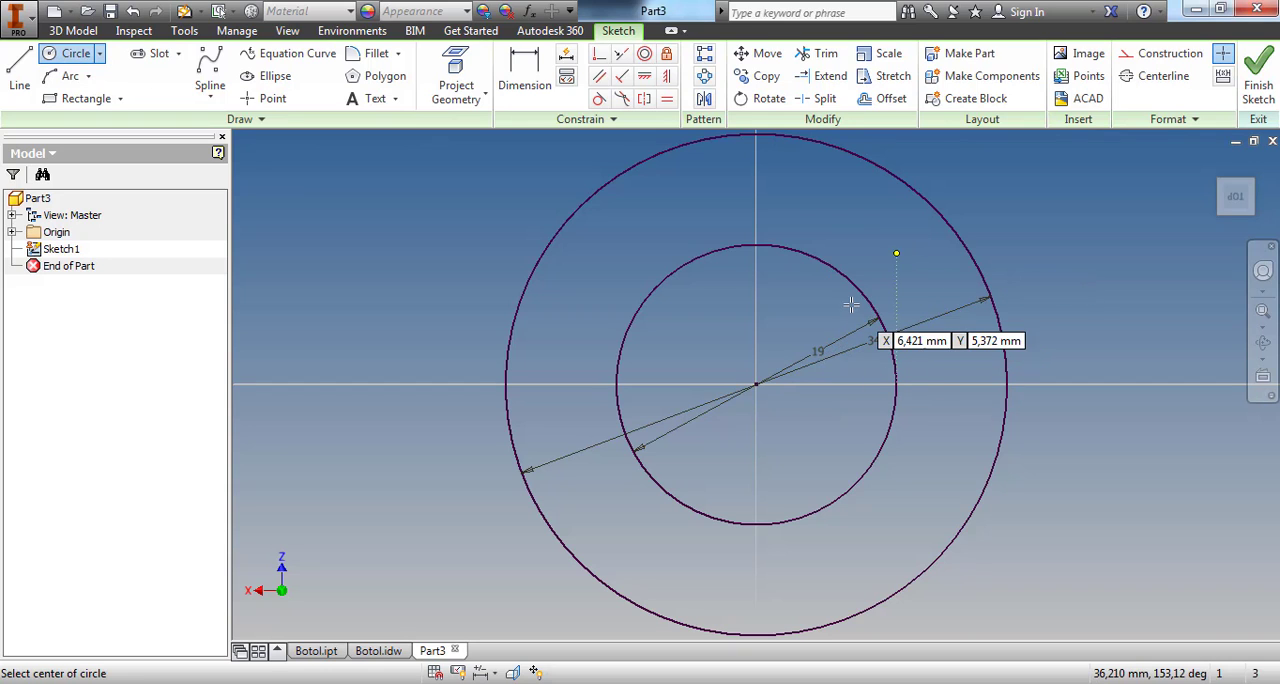
{"action": "key", "text": "Escape"}
Offset the 19 mm circle outward, dimension the gap between the two as 1,5 mm, and finish the sketch
{"action": "left_click", "coordinate": [875, 105]}
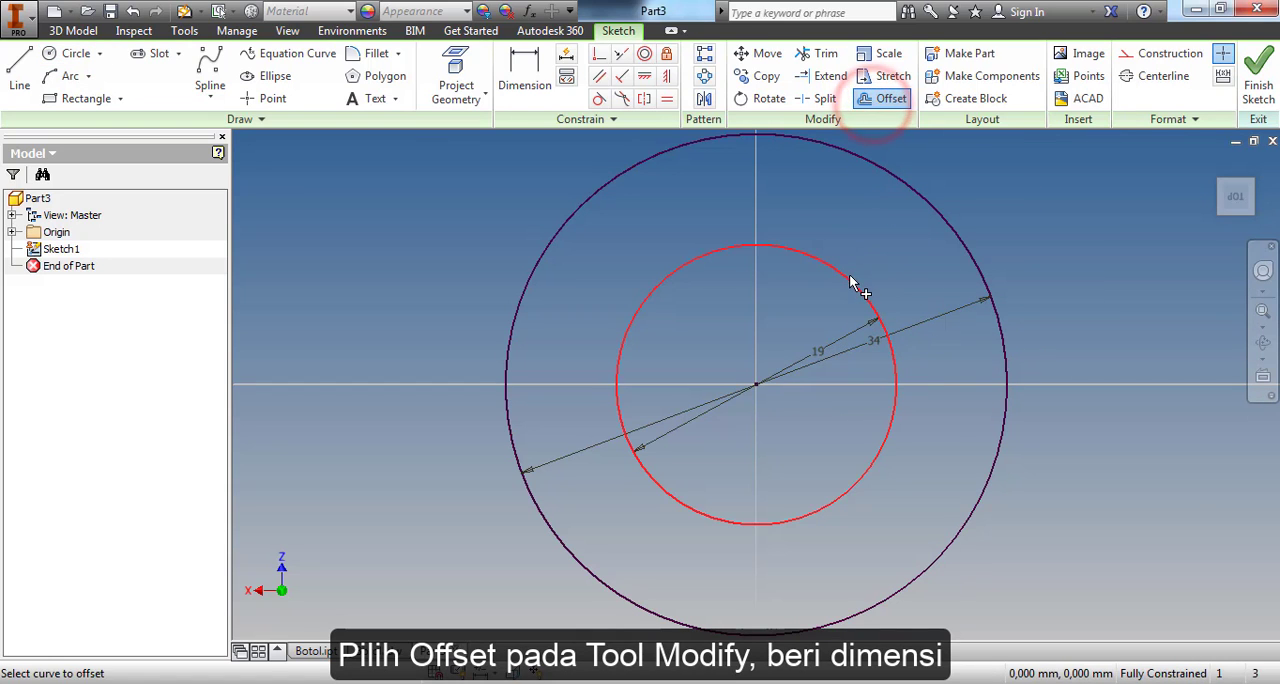
{"action": "left_click", "coordinate": [851, 281]}
{"action": "left_click", "coordinate": [852, 272]}
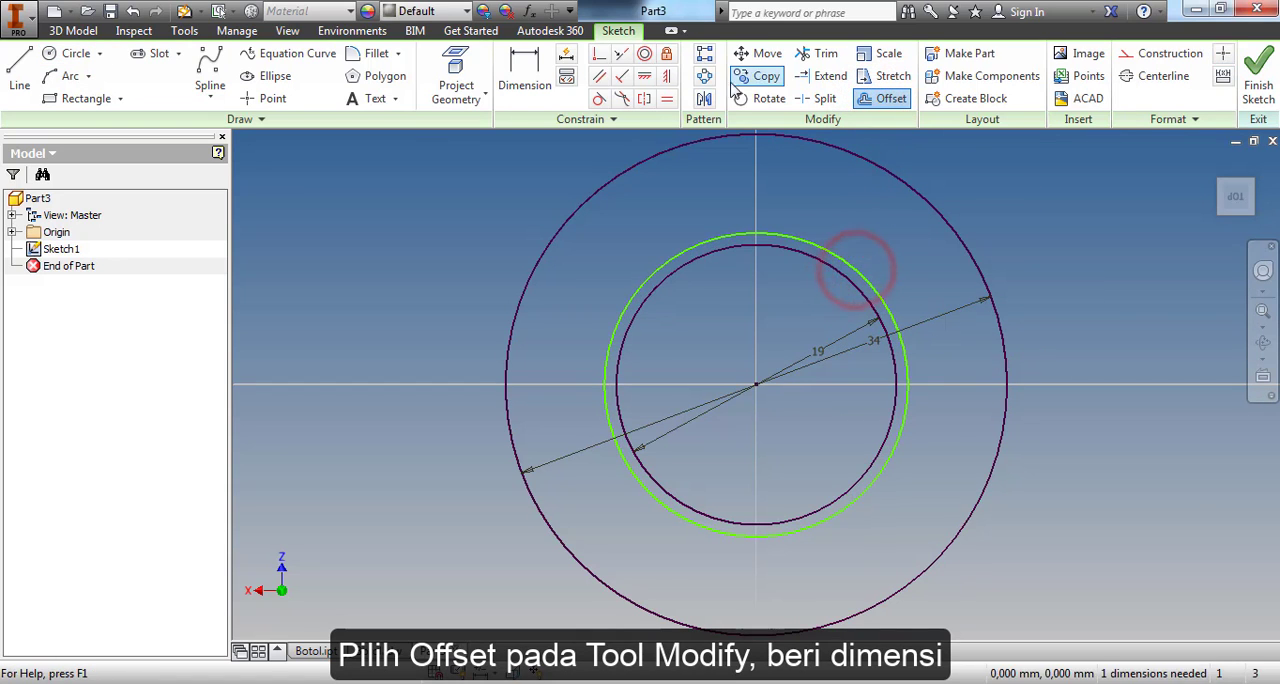
{"action": "left_click", "coordinate": [525, 72]}
{"action": "left_click", "coordinate": [777, 238]}
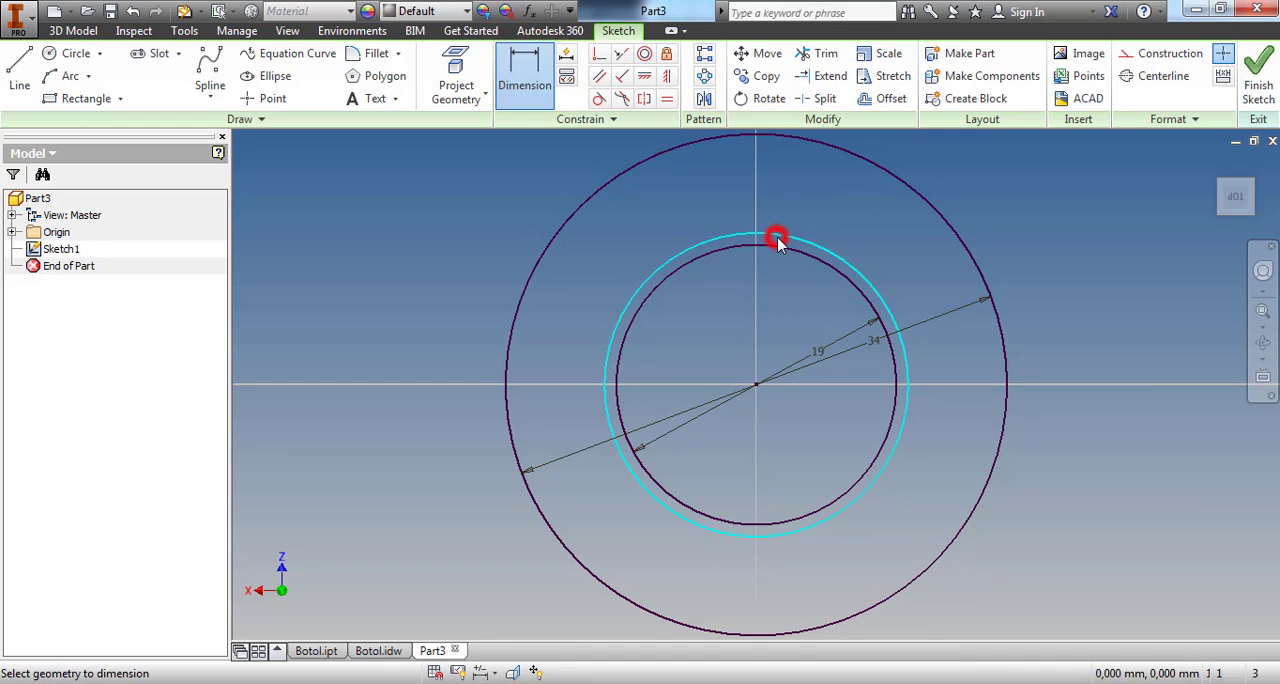
{"action": "left_click", "coordinate": [778, 245]}
{"action": "left_click", "coordinate": [773, 286]}
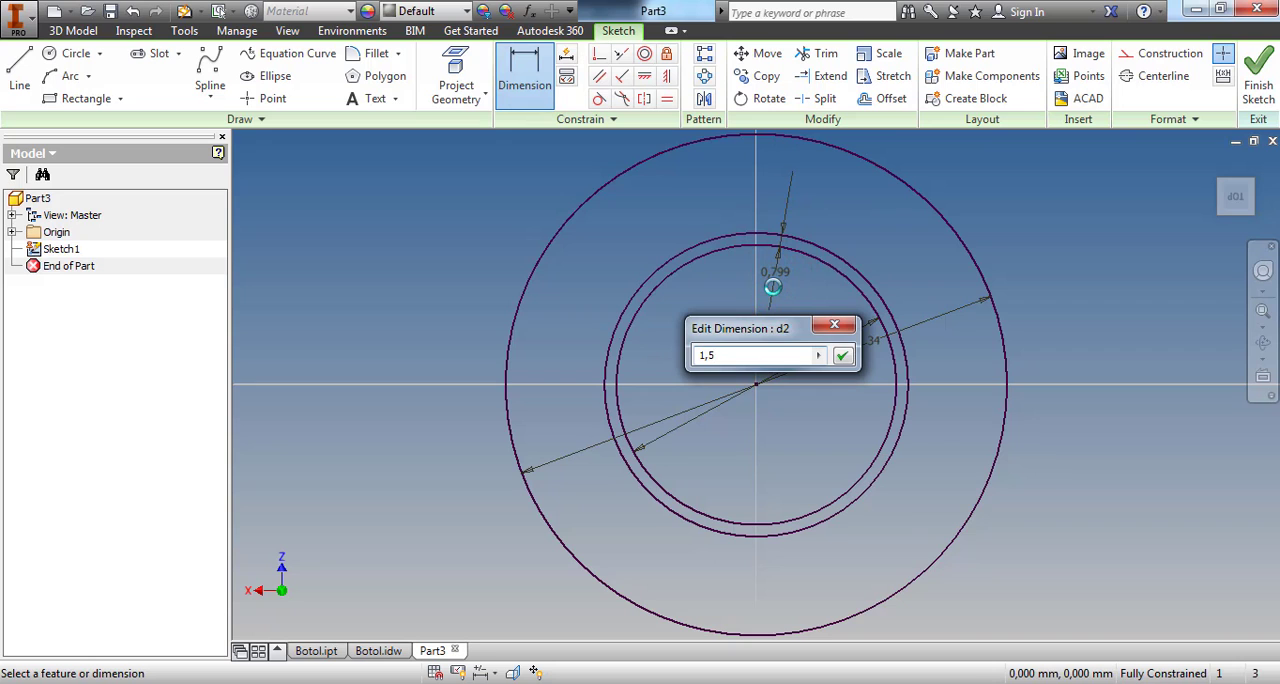
{"action": "type", "text": "1,5"}
{"action": "key", "text": "Return"}
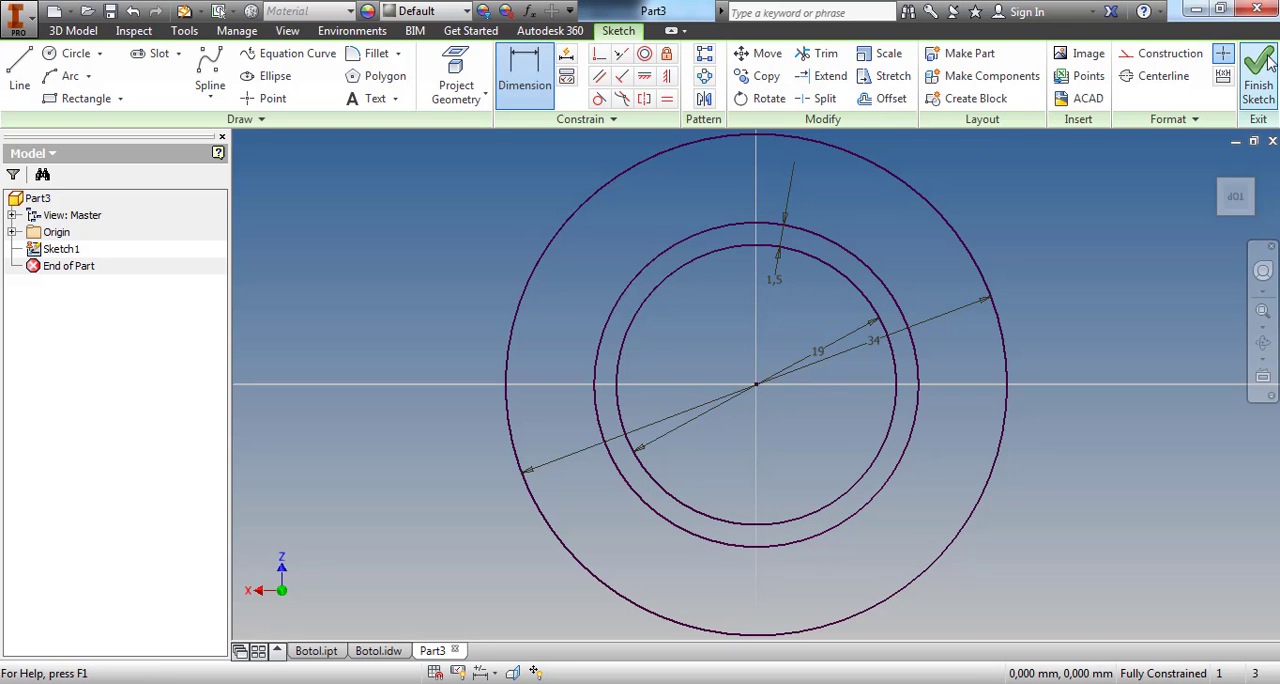
{"action": "left_click", "coordinate": [1262, 70]}
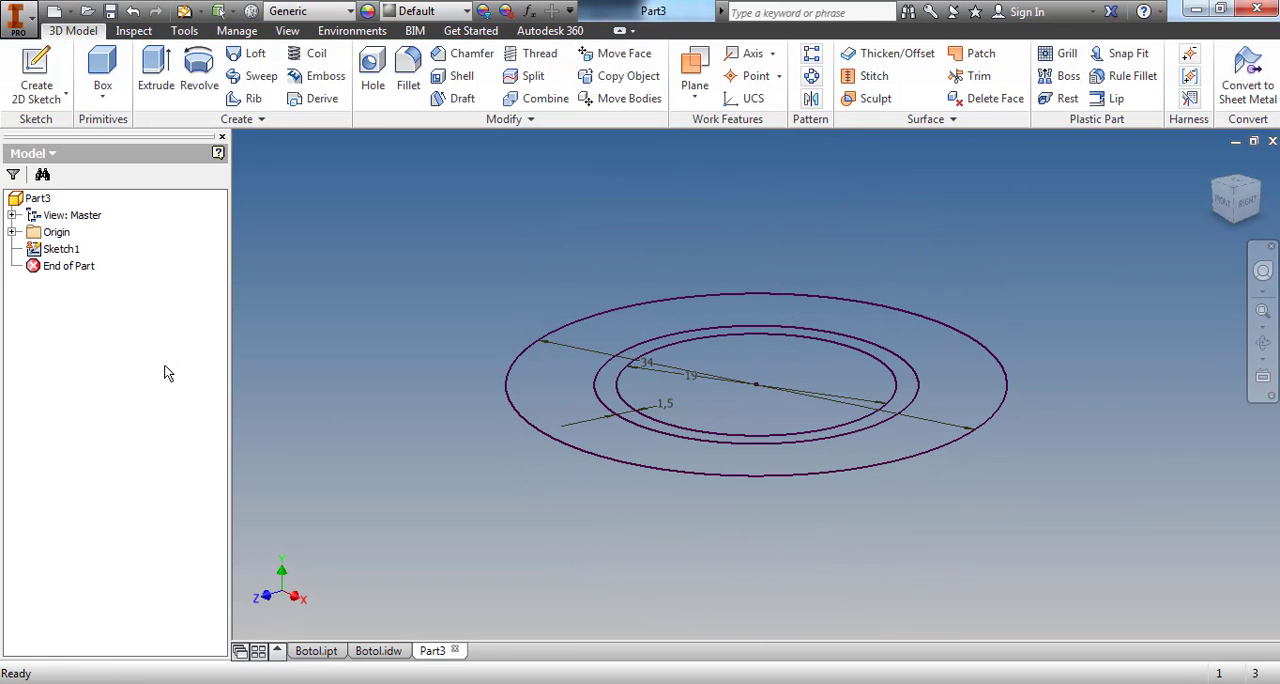
Extrude the wide outer ring of the sketch by 1,5 mm to form the flange
{"action": "left_click", "coordinate": [152, 72]}
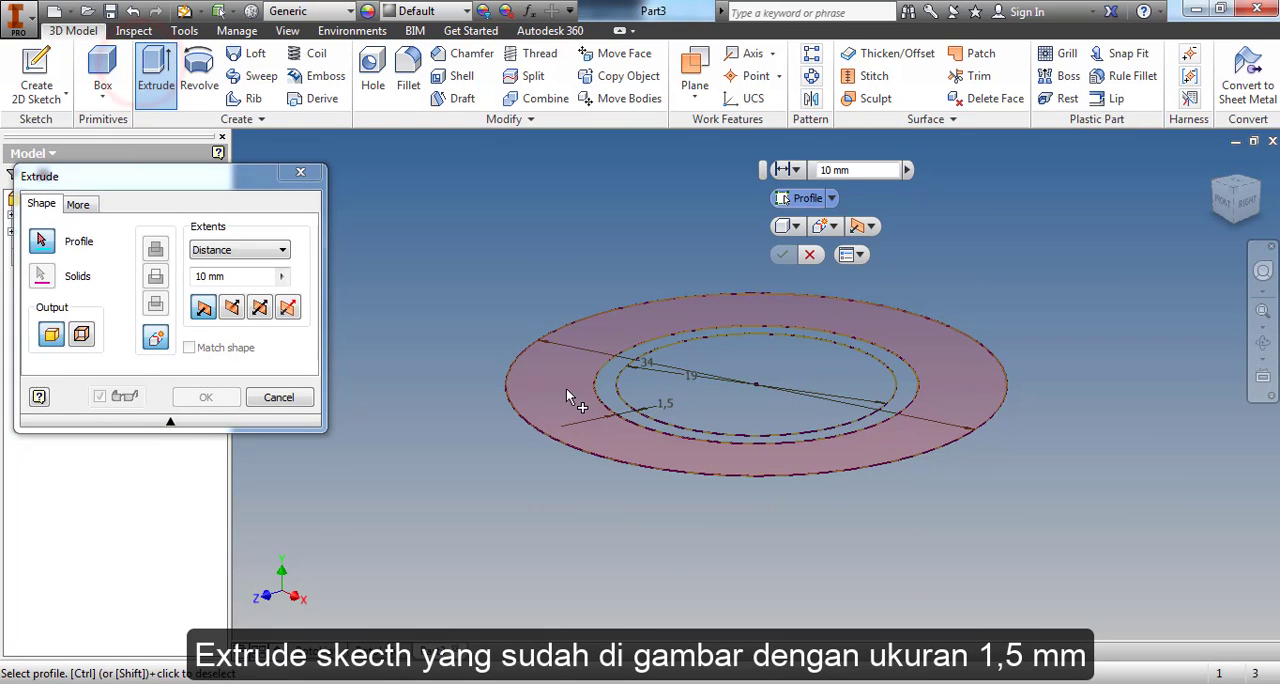
{"action": "left_click", "coordinate": [566, 392]}
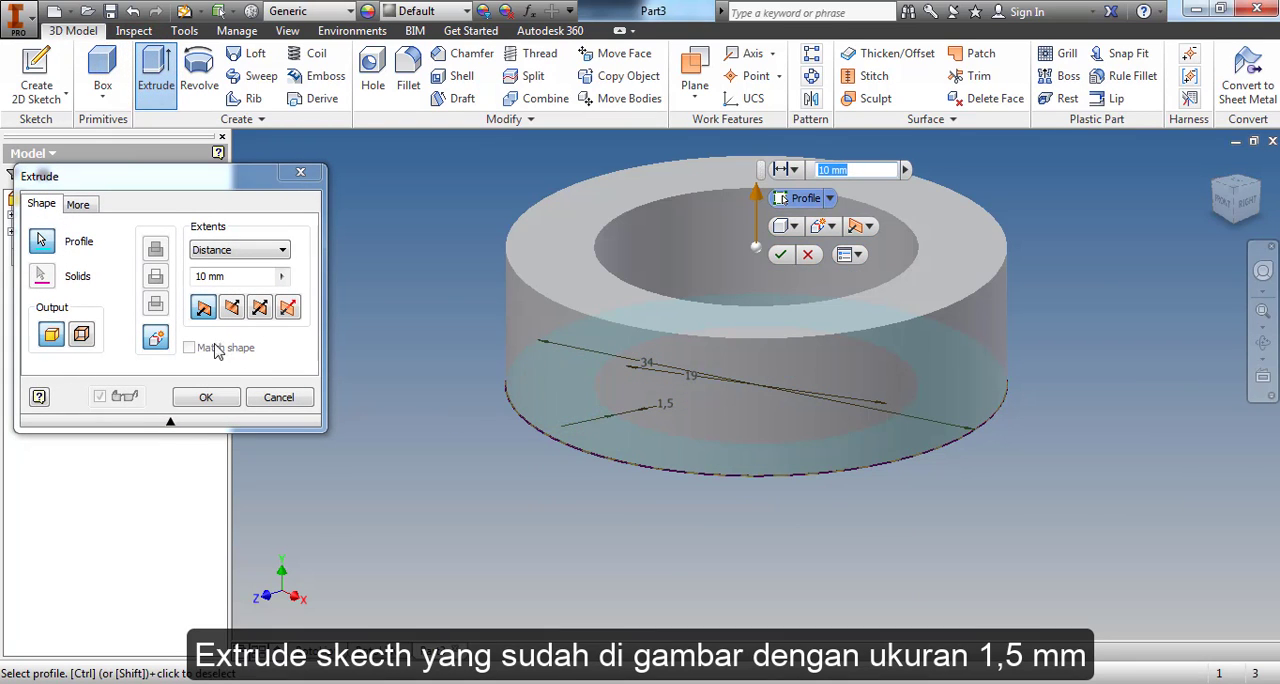
{"action": "left_click", "coordinate": [225, 276]}
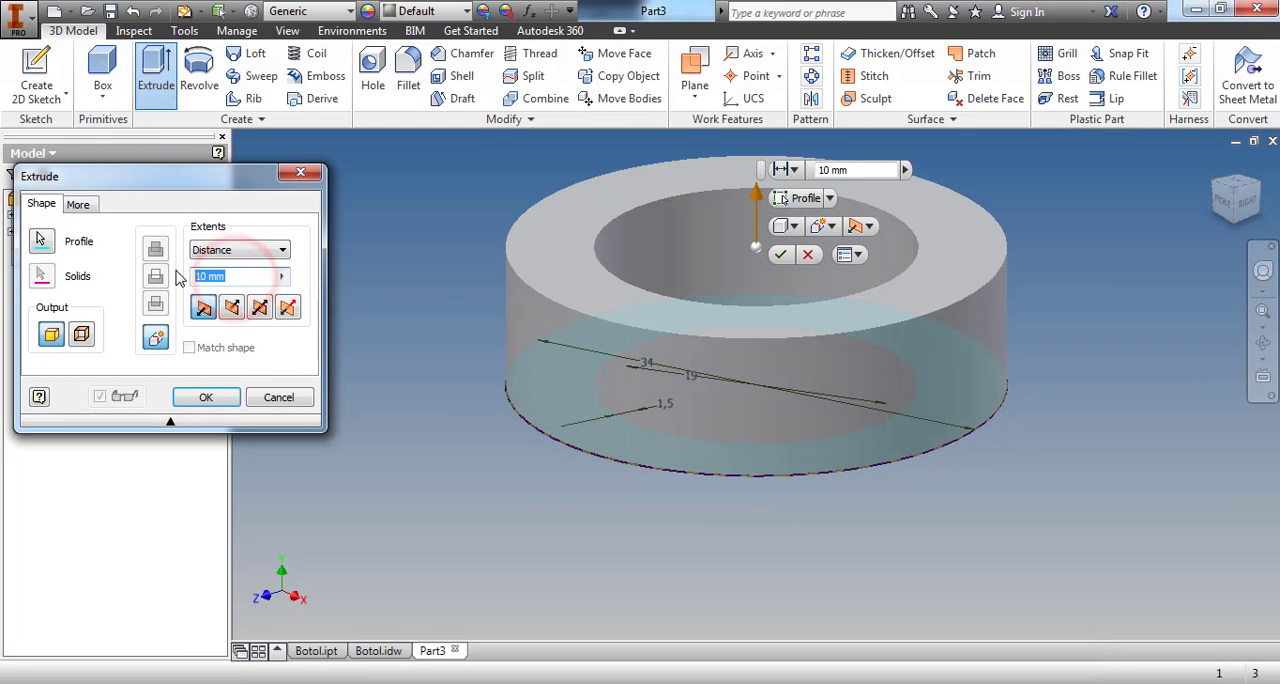
{"action": "type", "text": "1,5"}
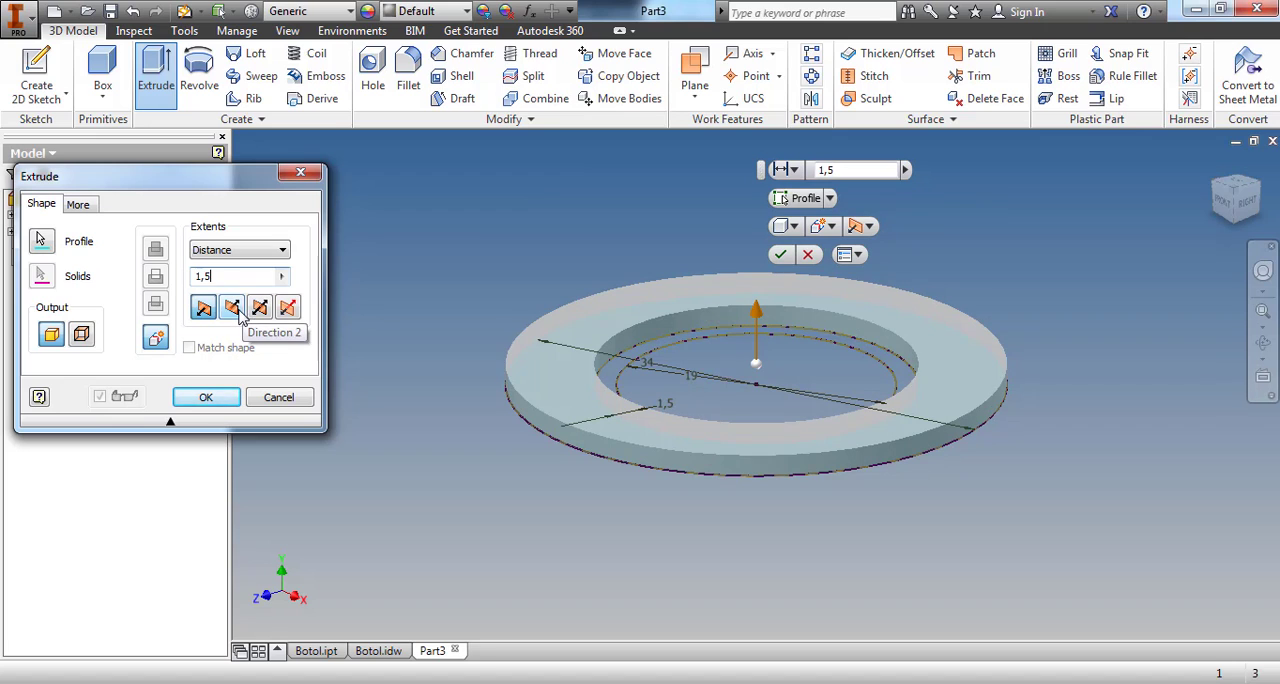
{"action": "left_click", "coordinate": [205, 397]}
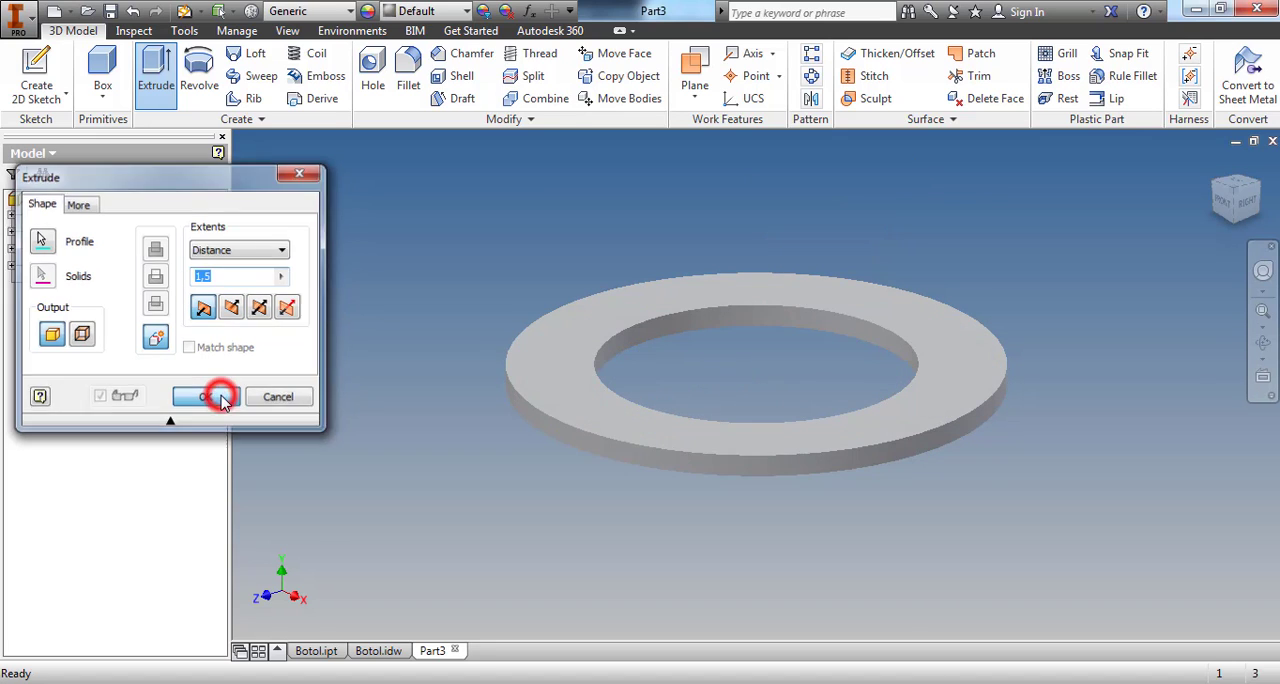
Make the flange's sketch available again and extrude its narrow inner ring 45 mm upward, joined to the flange
{"action": "left_click", "coordinate": [12, 266]}
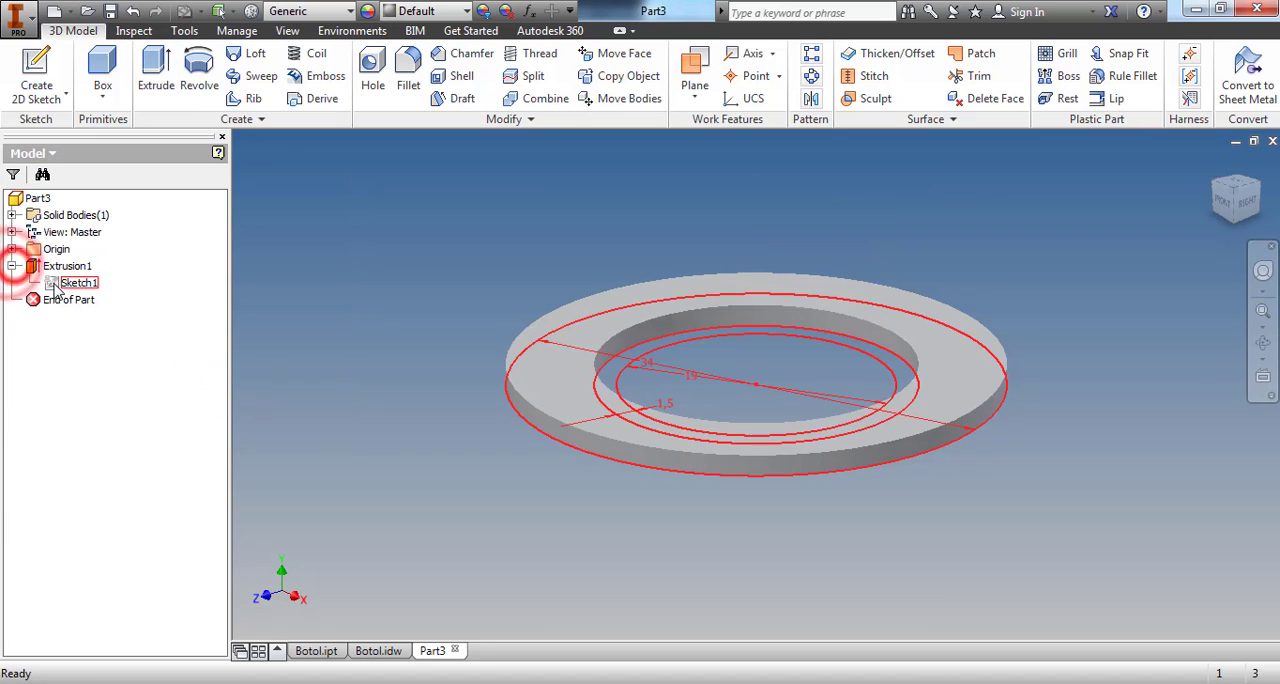
{"action": "right_click", "coordinate": [77, 283]}
{"action": "left_click", "coordinate": [116, 469]}
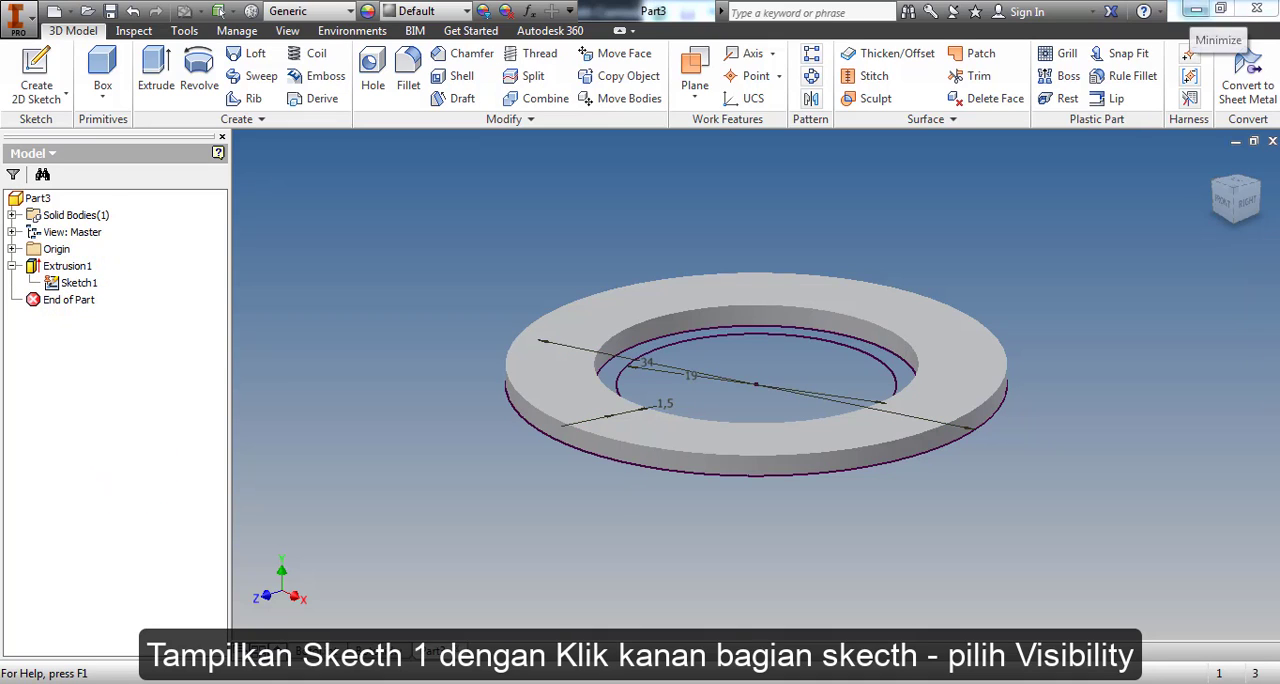
{"action": "left_click", "coordinate": [155, 68]}
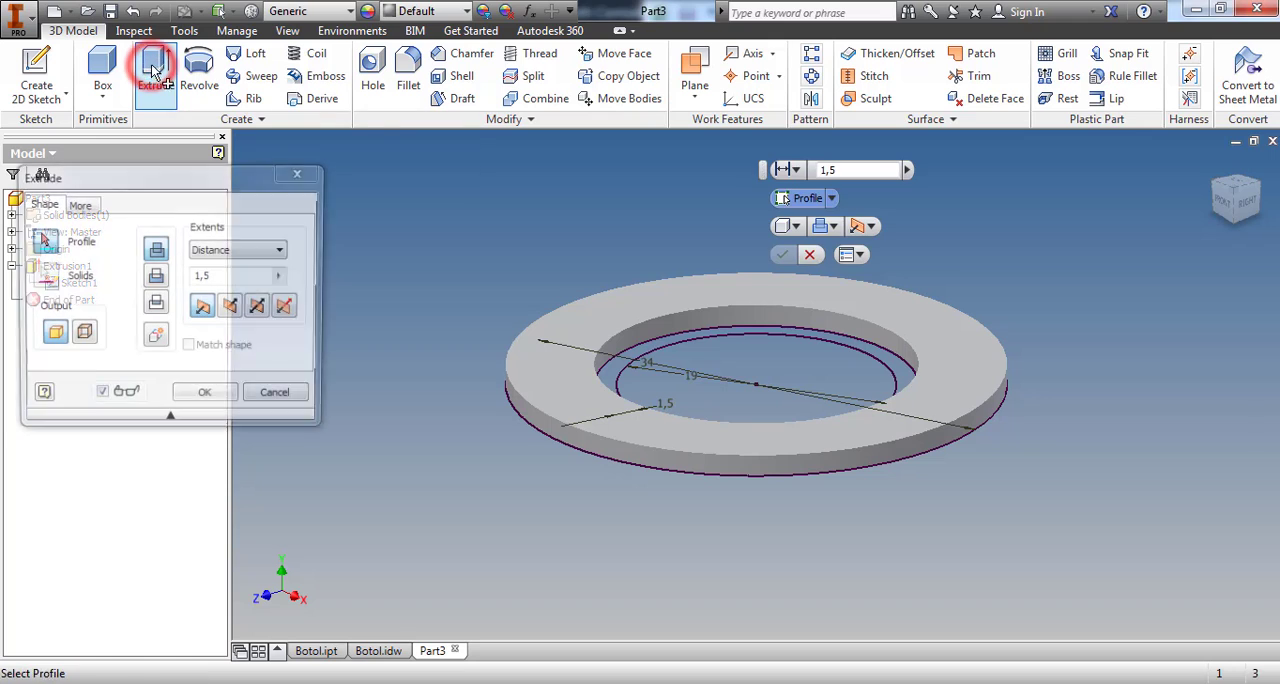
{"action": "left_click", "coordinate": [618, 382]}
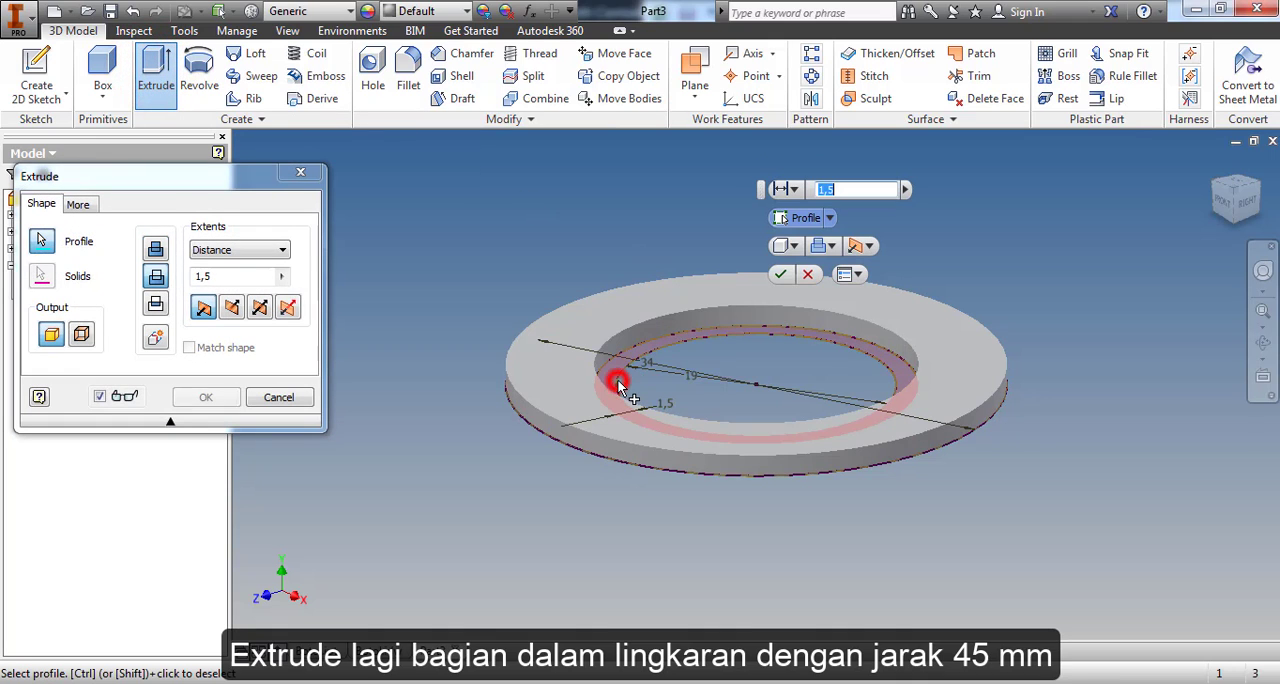
{"action": "left_click", "coordinate": [220, 275]}
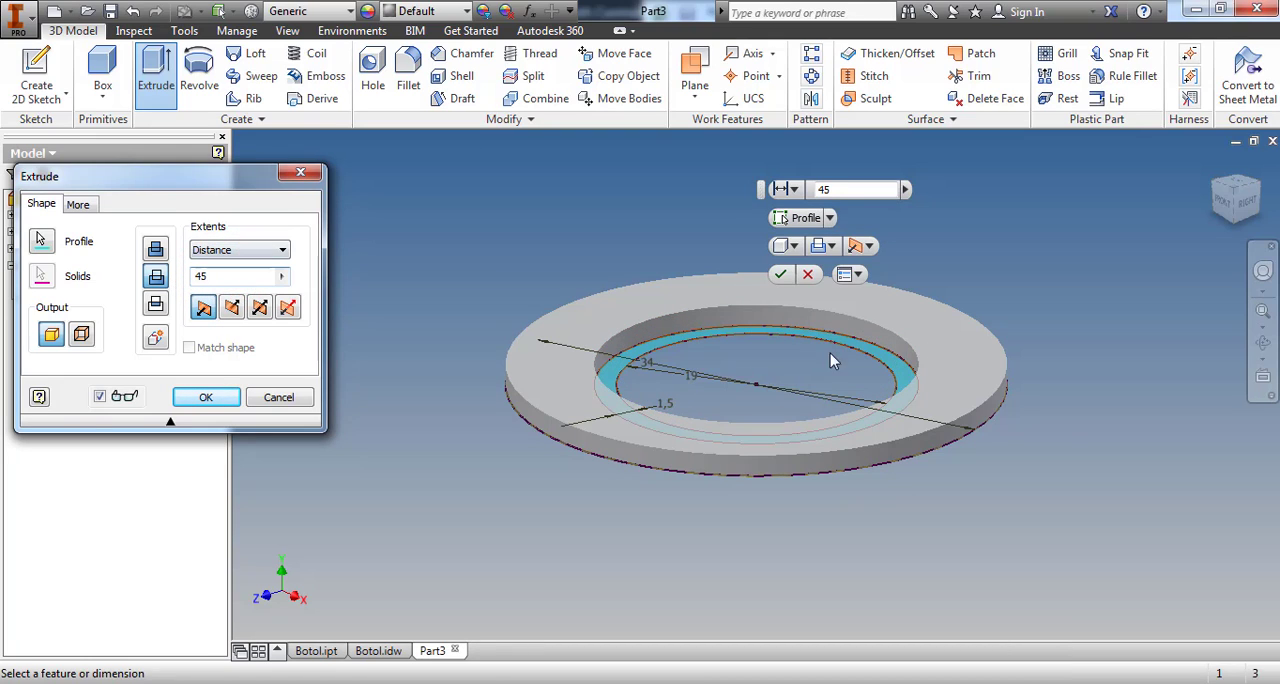
{"action": "left_click", "coordinate": [150, 252]}
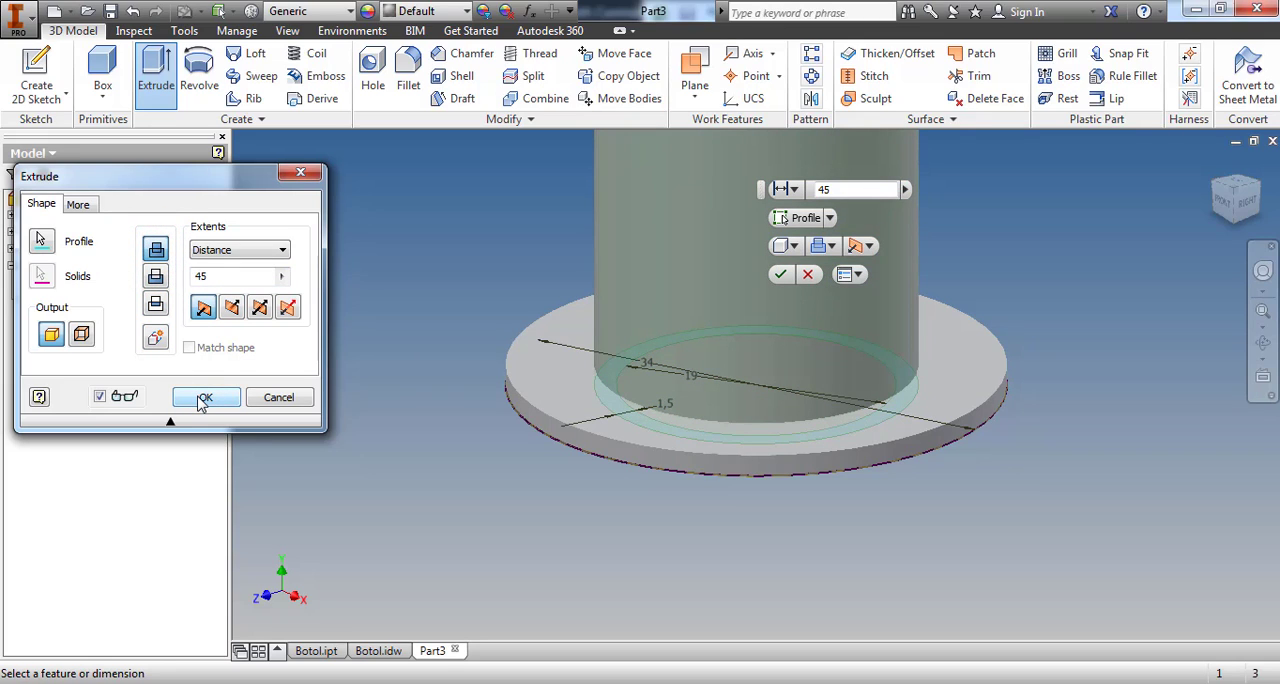
{"action": "left_click", "coordinate": [200, 398]}
{"action": "scroll", "coordinate": [866, 548], "scroll_direction": "down", "scroll_amount": 5}
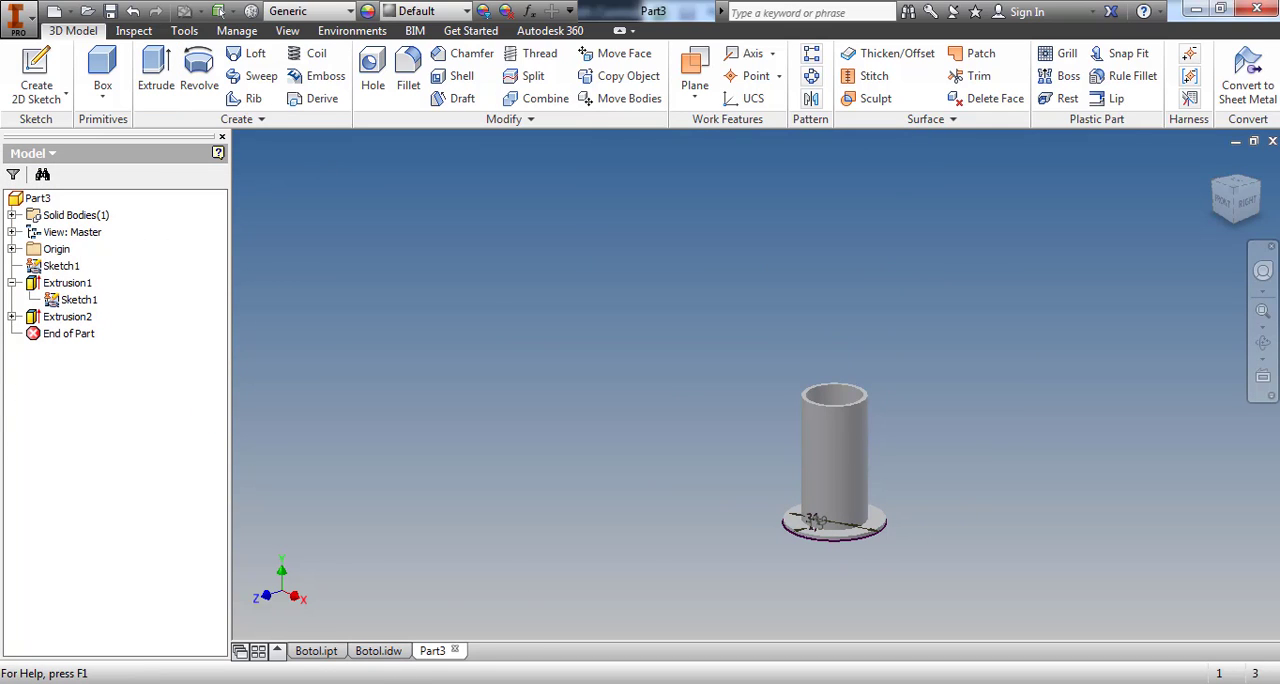
Consult the hand-drawn reference, sketch a 27 mm diameter circle centred on the tube's free end face, and finish the sketch
{"action": "left_click", "coordinate": [316, 683]}
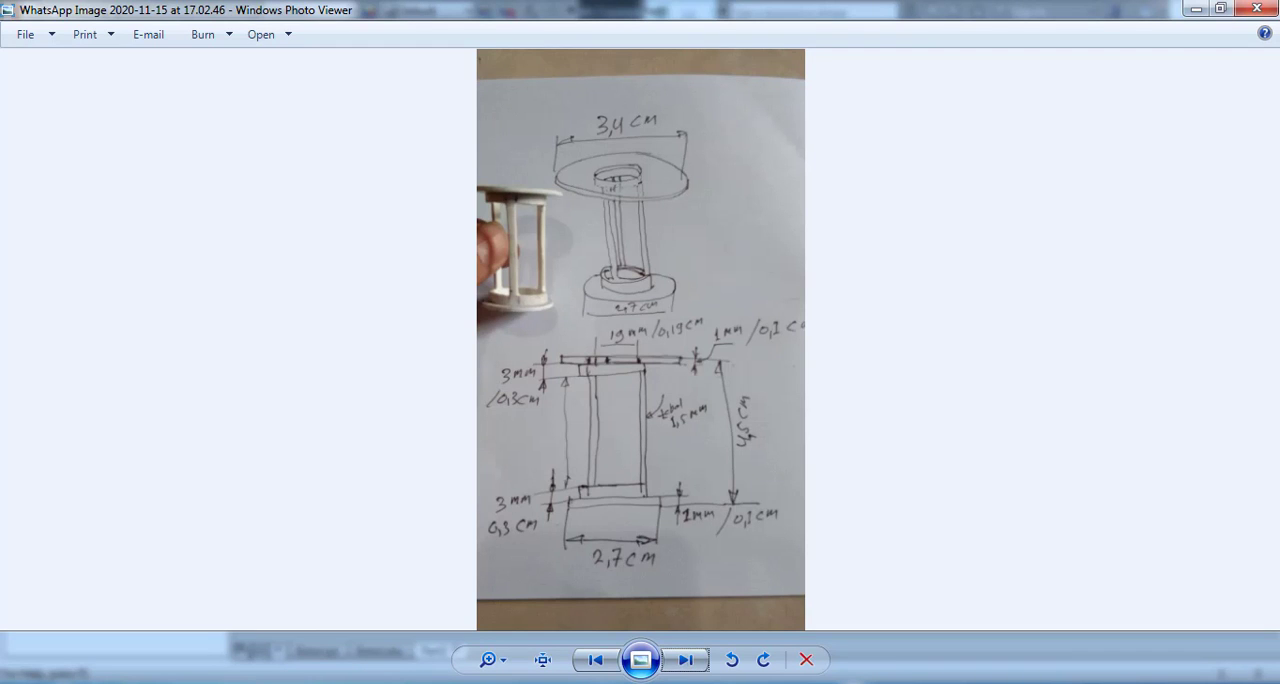
{"action": "left_click", "coordinate": [316, 680]}
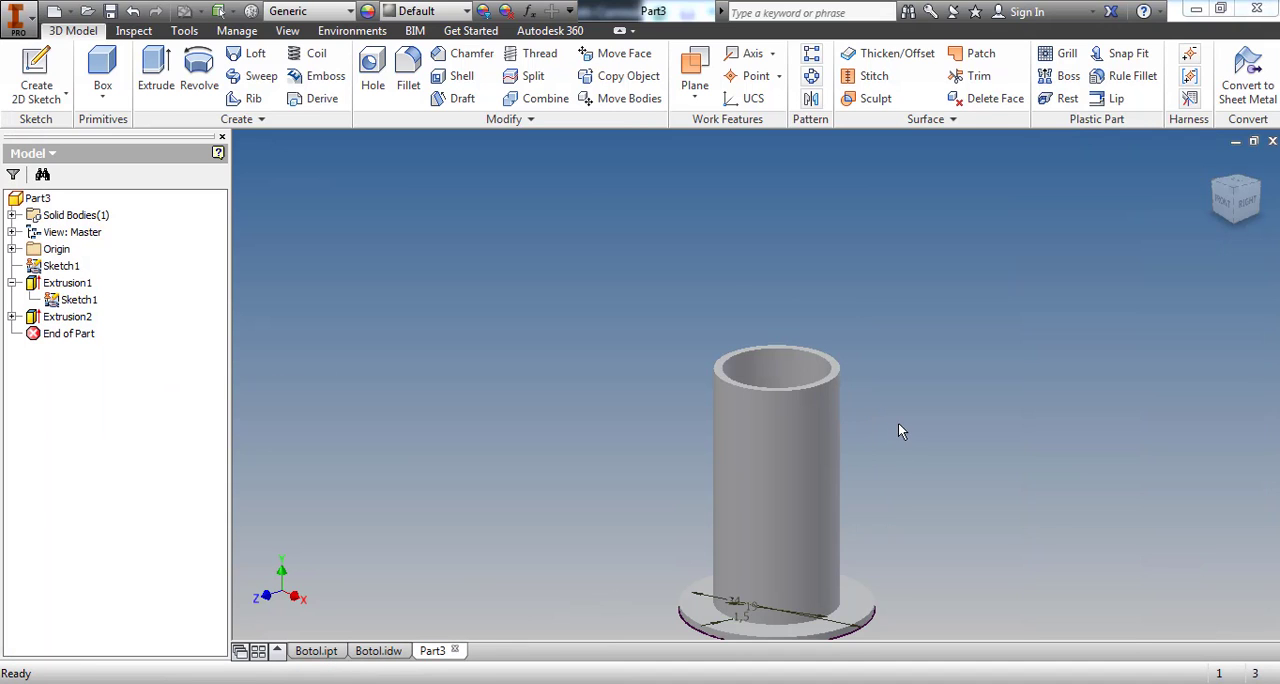
{"action": "left_click", "coordinate": [36, 70]}
{"action": "scroll", "coordinate": [835, 371], "scroll_direction": "up", "scroll_amount": 5}
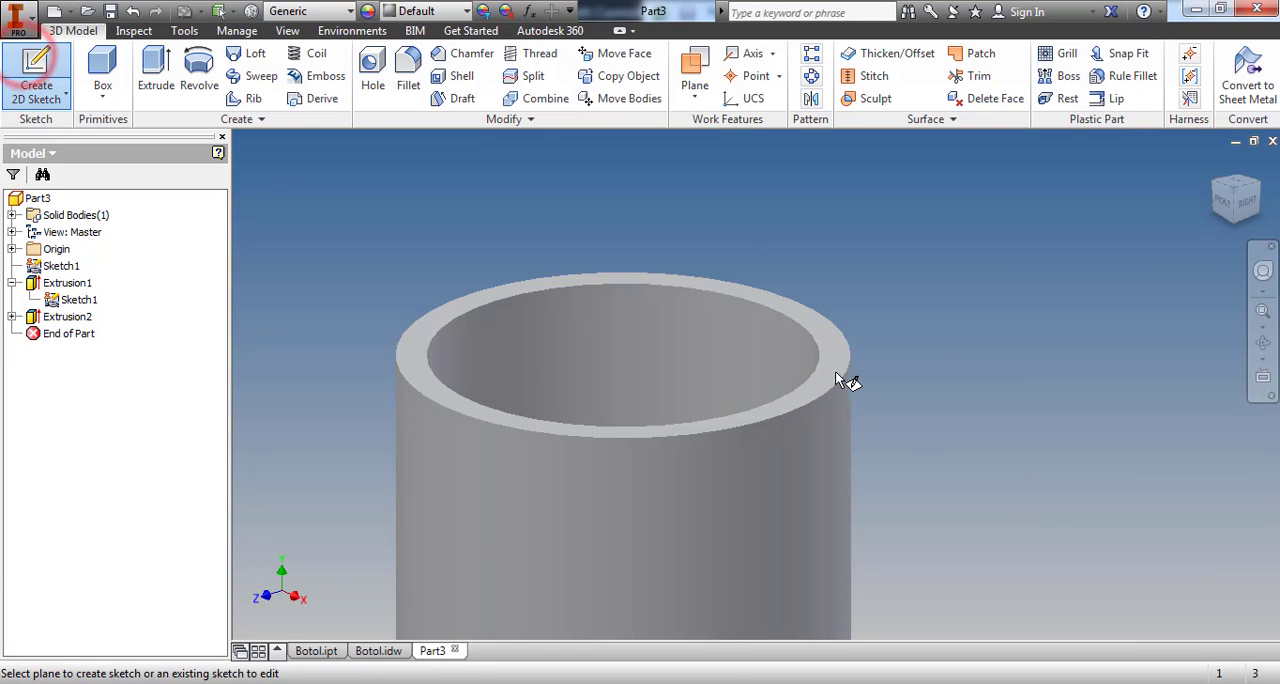
{"action": "left_click", "coordinate": [845, 351]}
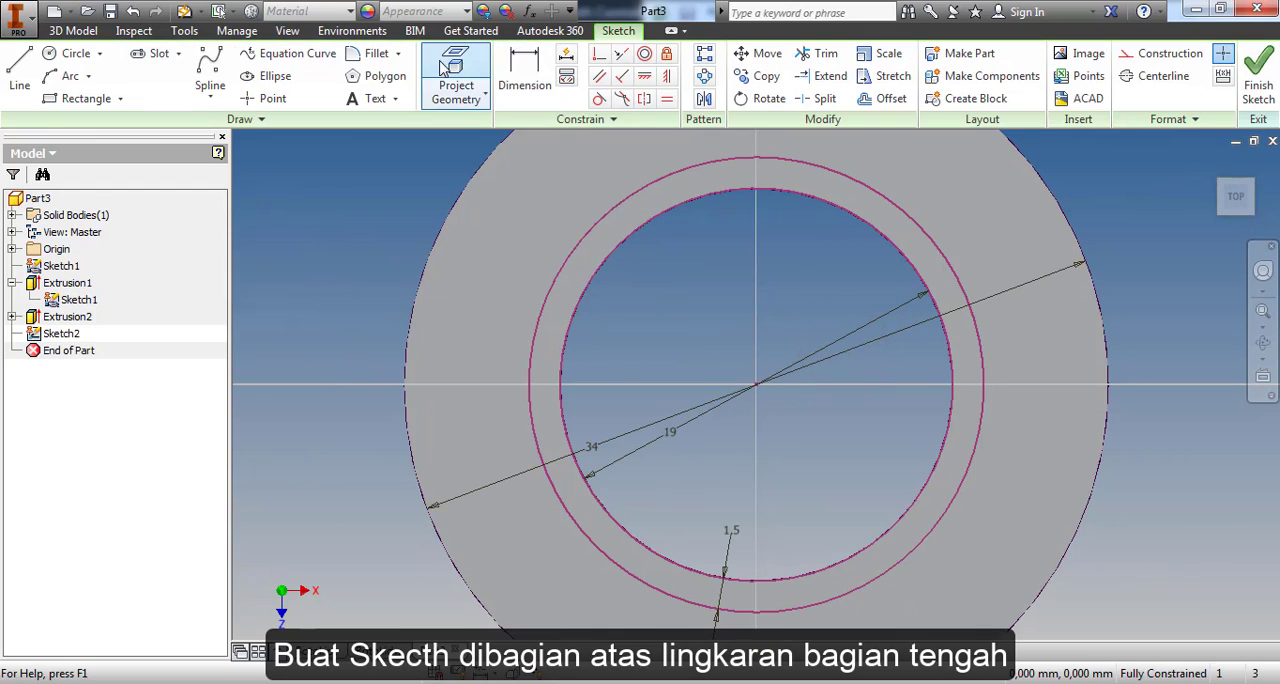
{"action": "left_click", "coordinate": [22, 58]}
{"action": "left_click", "coordinate": [58, 55]}
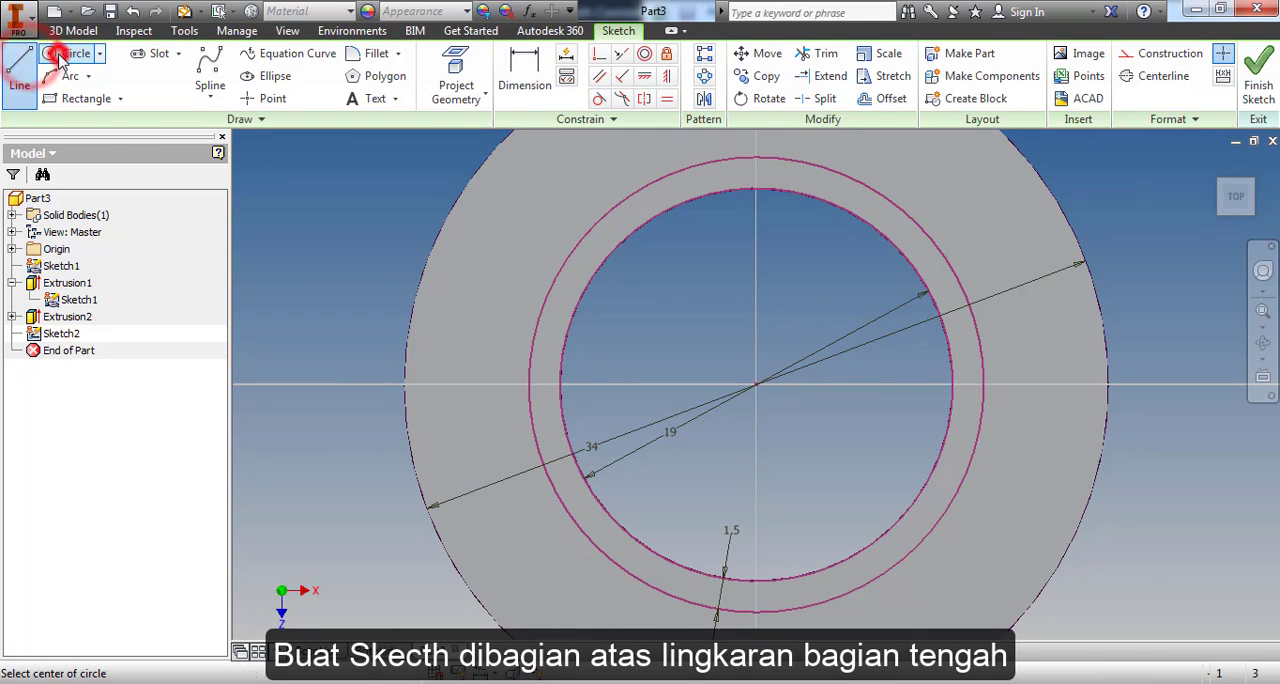
{"action": "left_click", "coordinate": [754, 385]}
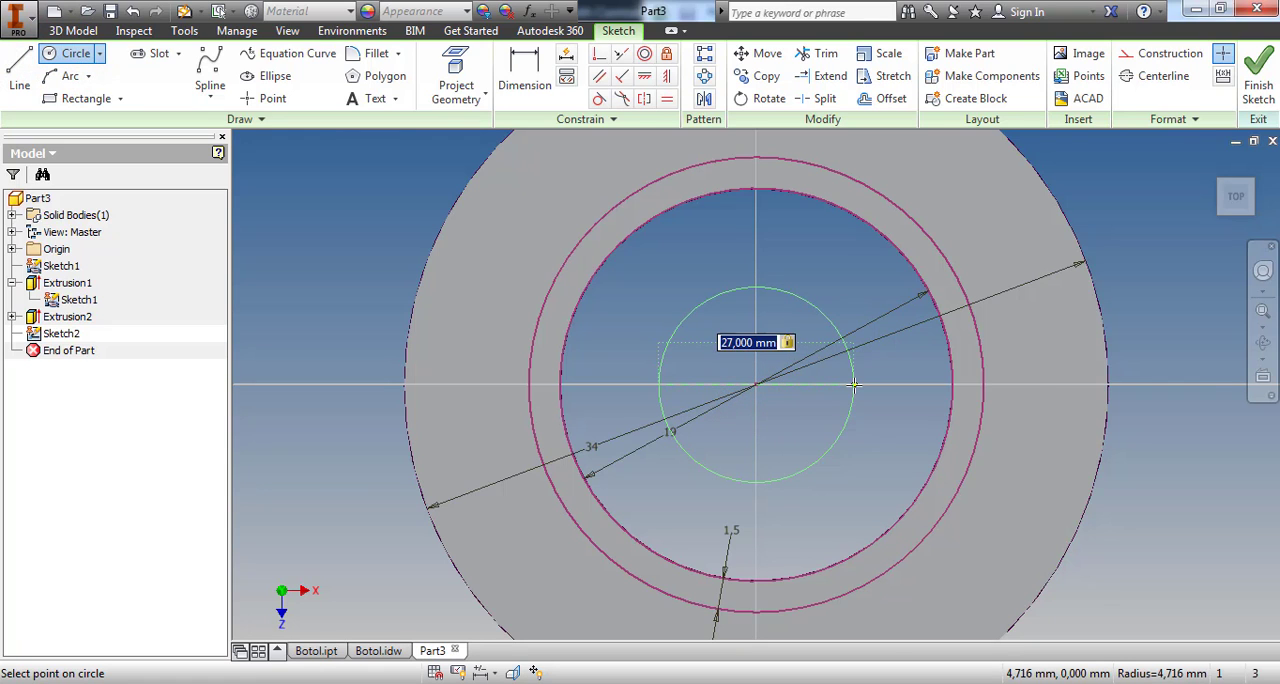
{"action": "key", "text": "Return"}
{"action": "left_click", "coordinate": [1252, 84]}
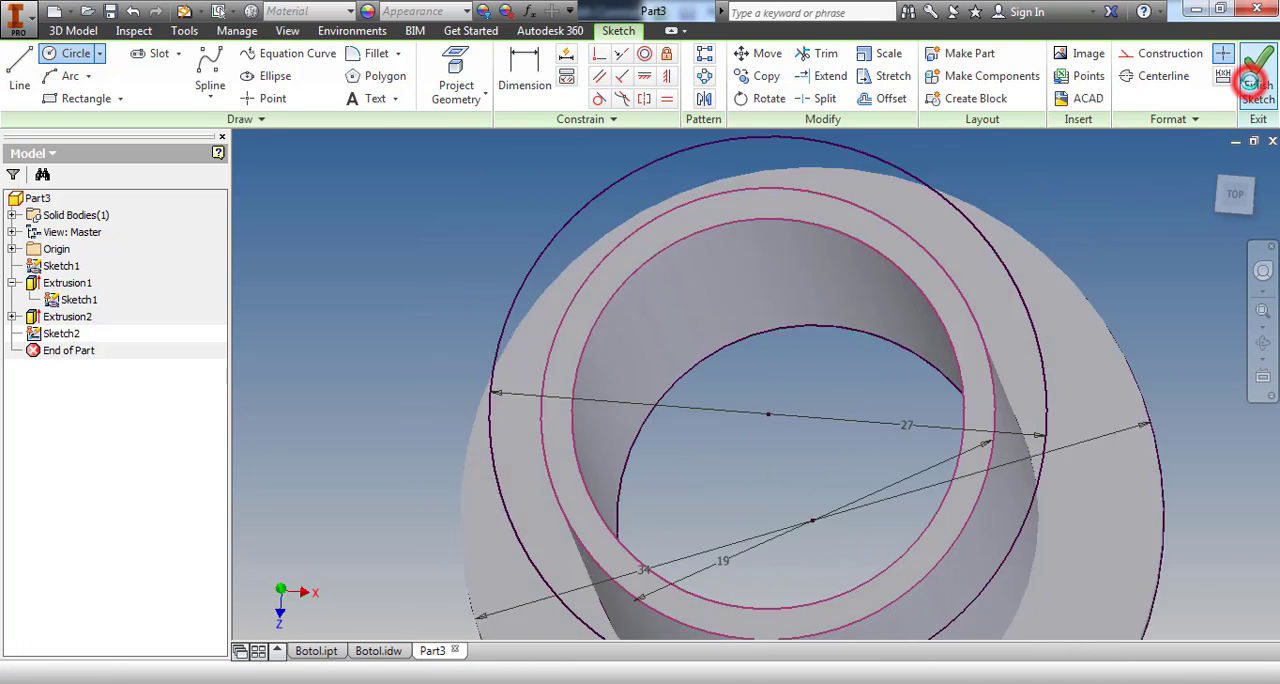
Extrude the ring between the tube and the 27 mm circle by 1,5 mm back toward the large flange
{"action": "left_click", "coordinate": [149, 62]}
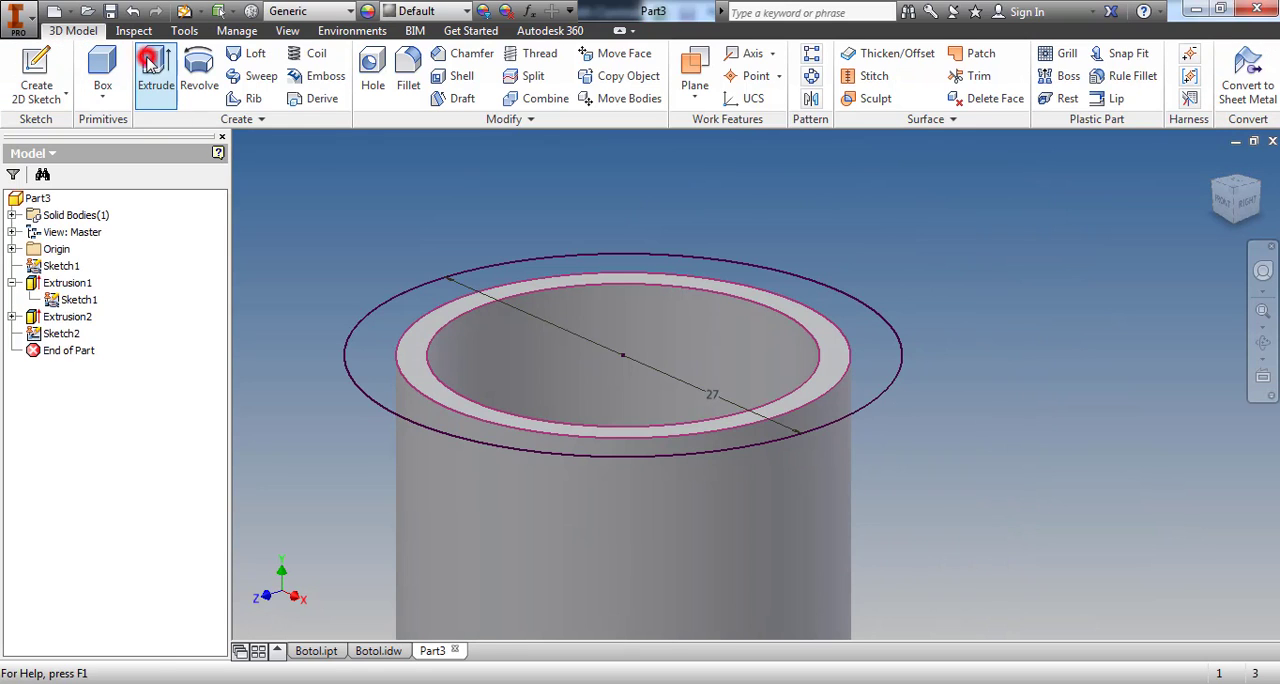
{"action": "left_click", "coordinate": [372, 346]}
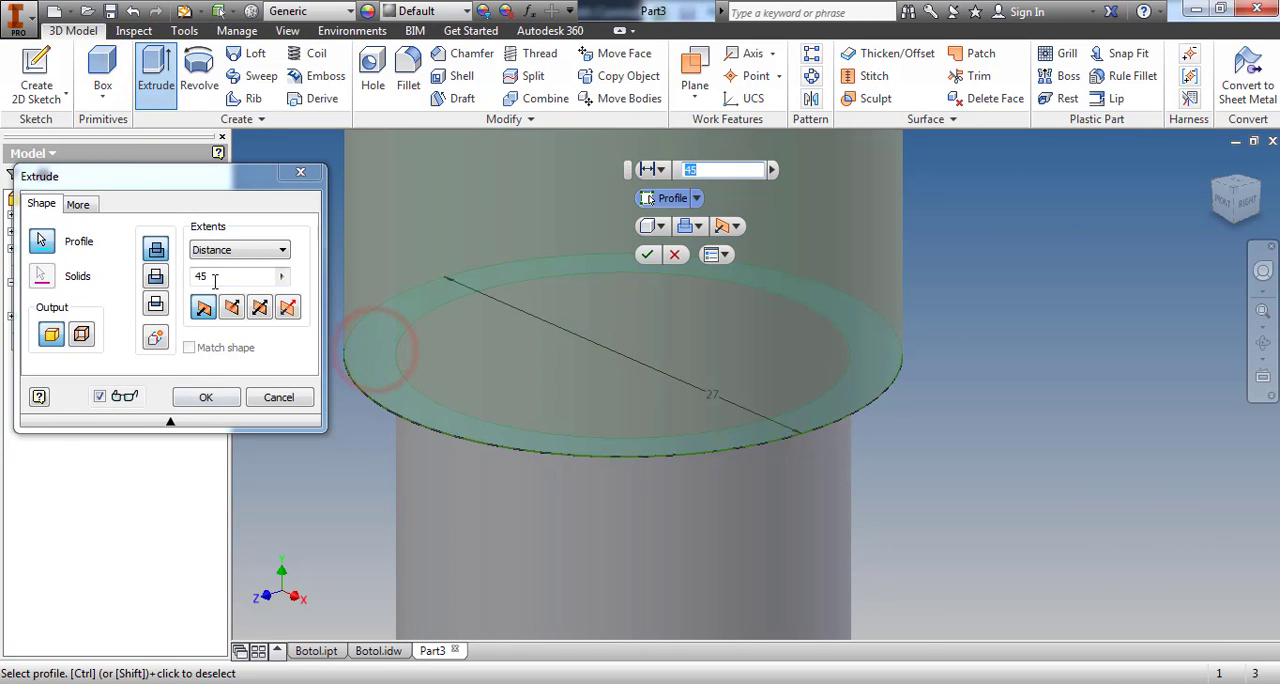
{"action": "left_click", "coordinate": [233, 309]}
{"action": "left_click_drag", "start_coordinate": [235, 276], "coordinate": [160, 281]}
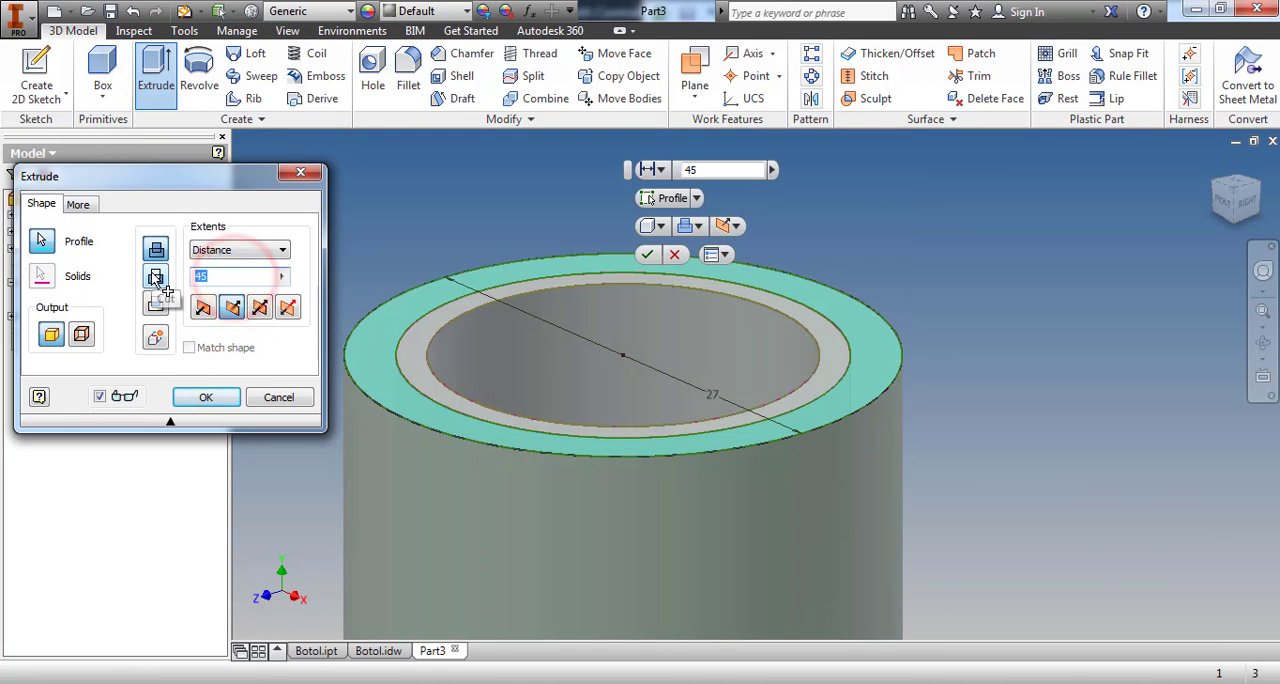
{"action": "type", "text": "1,"}
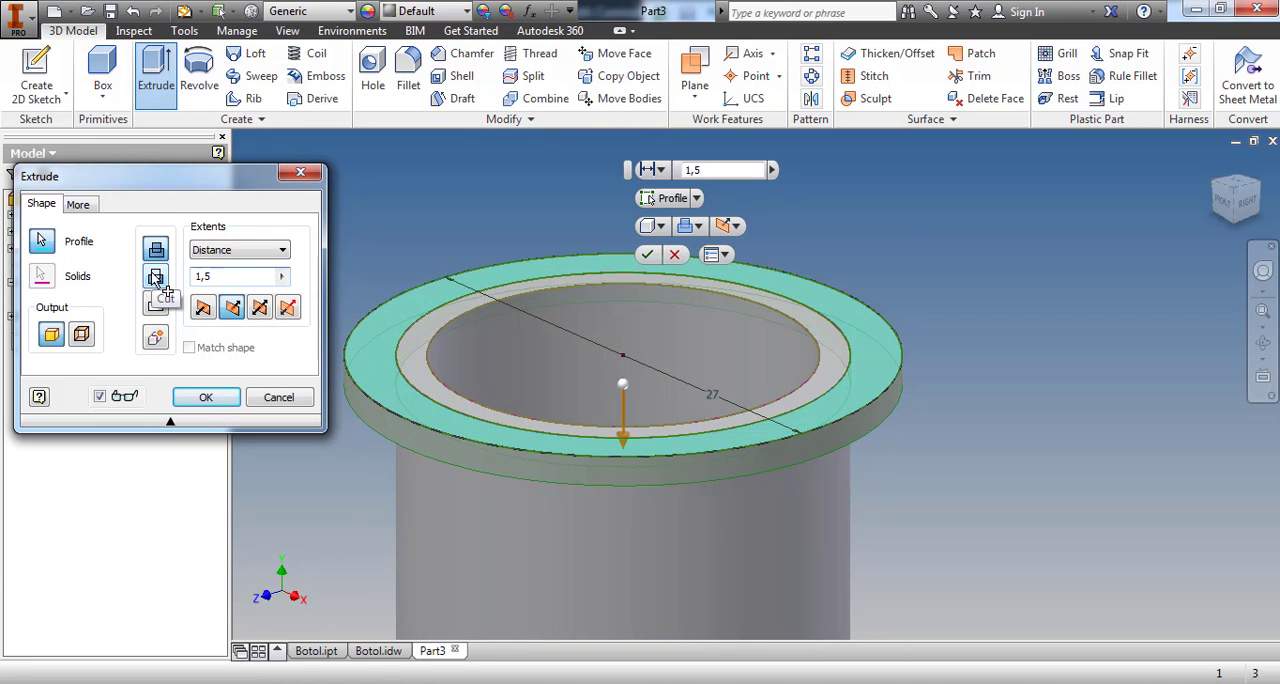
{"action": "left_click", "coordinate": [223, 389]}
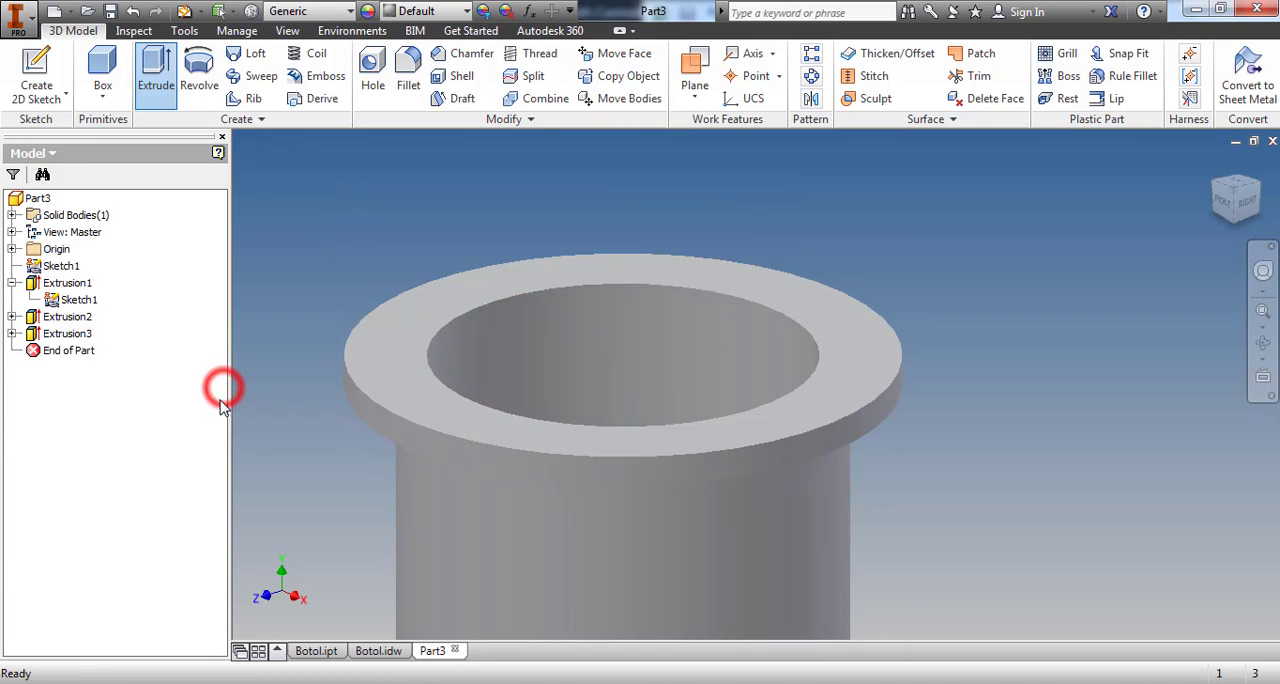
{"action": "left_click", "coordinate": [928, 240]}
{"action": "scroll", "coordinate": [928, 240], "scroll_direction": "up", "scroll_amount": 5}
{"action": "left_click", "coordinate": [1134, 328]}
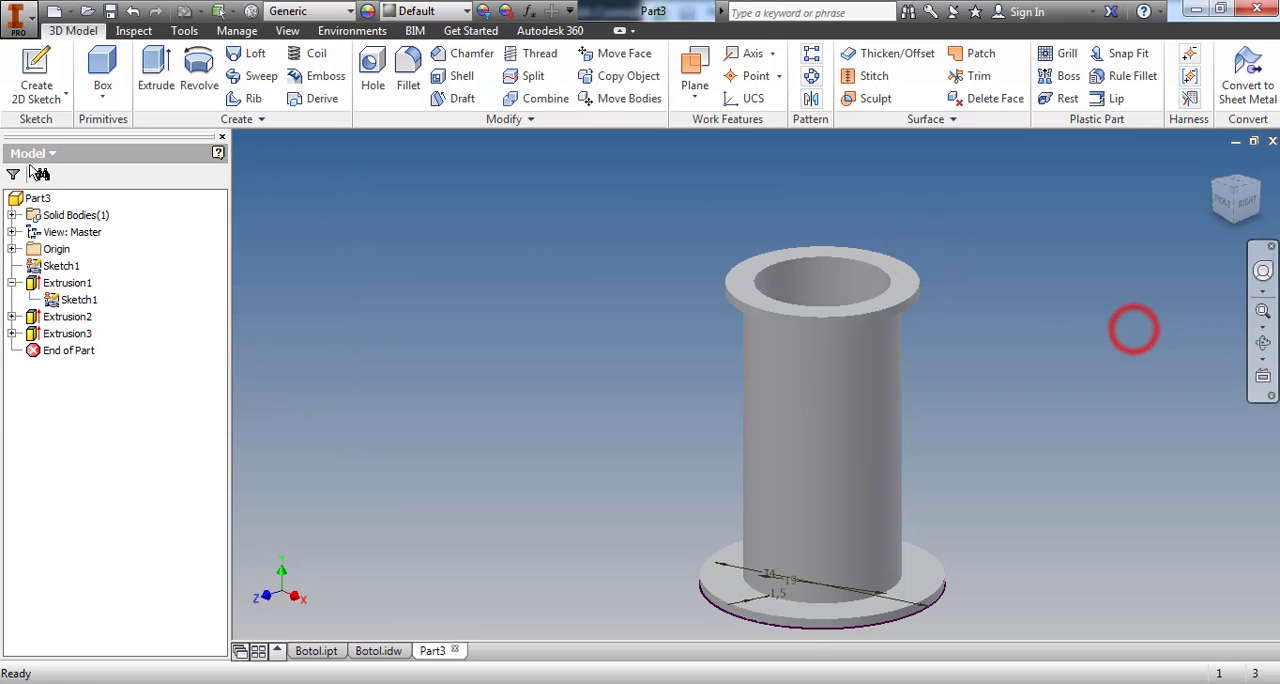
Hide the shared base sketch of the 34 mm flange
{"action": "left_click", "coordinate": [38, 65]}
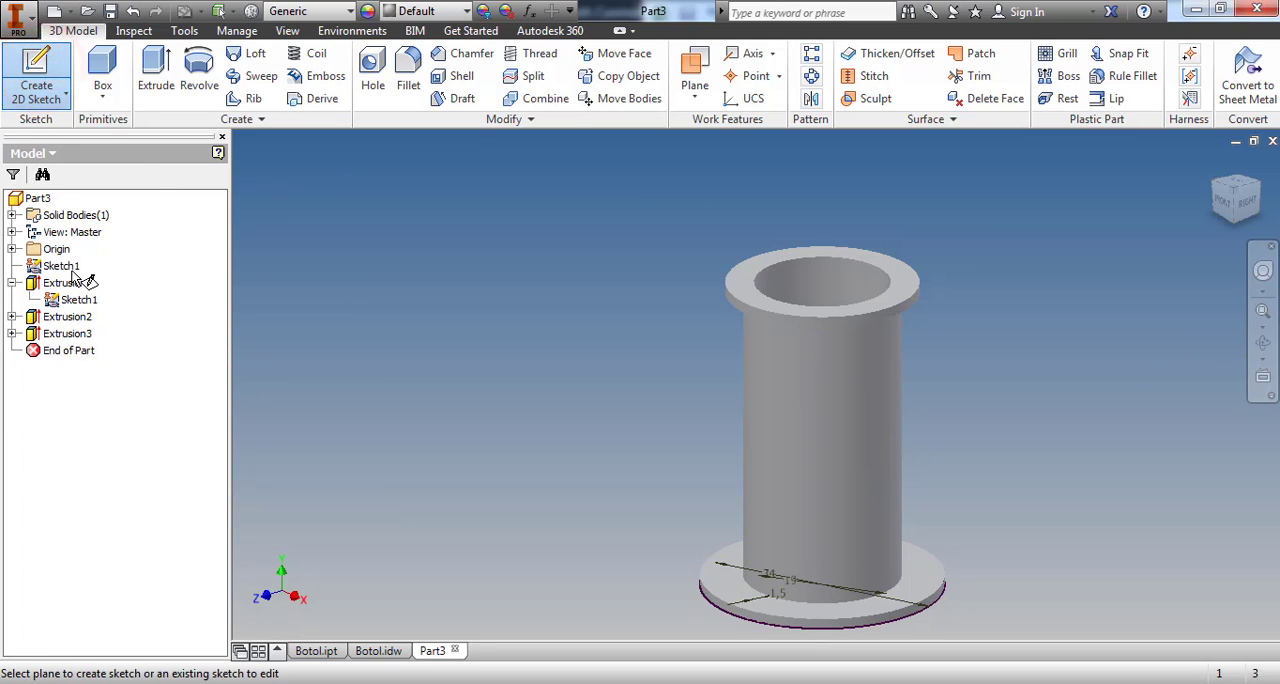
{"action": "key", "text": "Escape"}
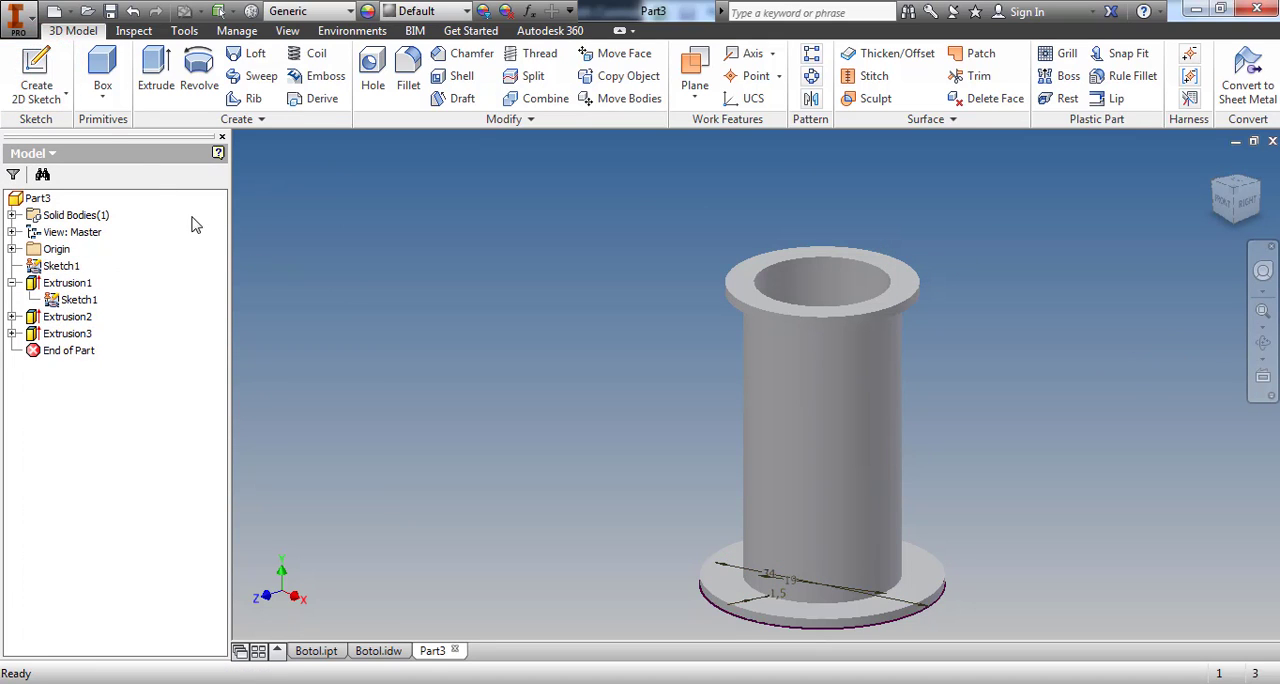
{"action": "right_click", "coordinate": [70, 264]}
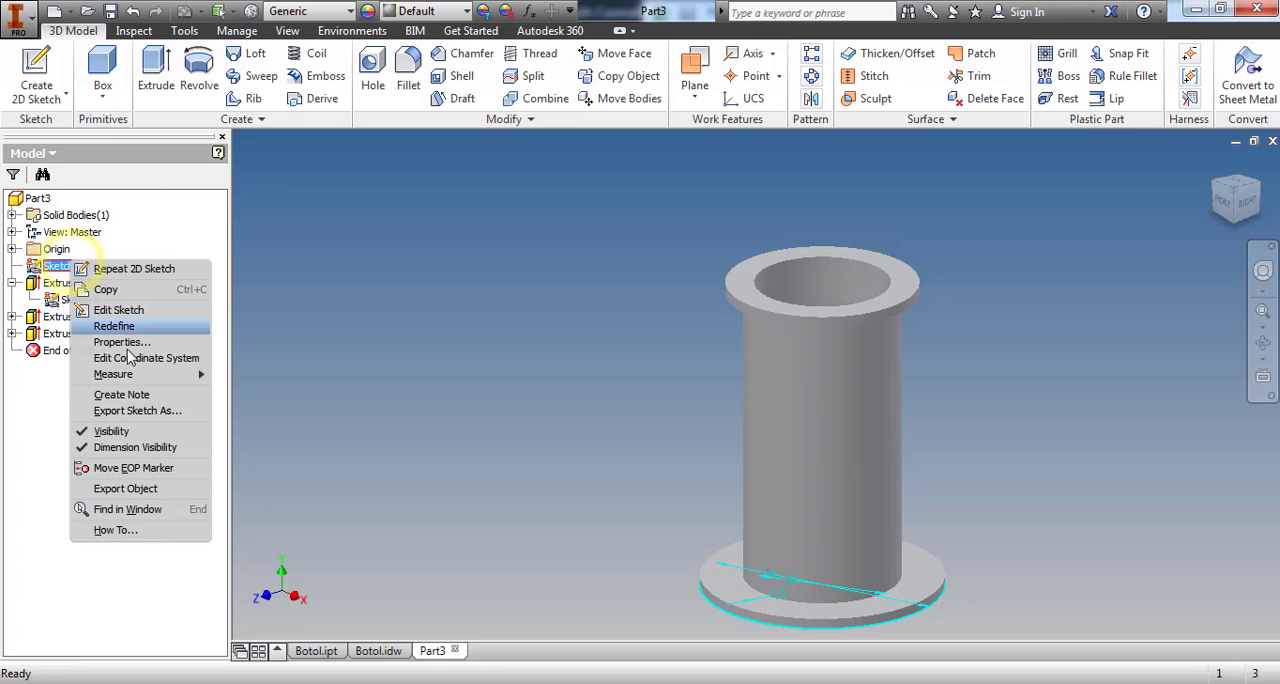
{"action": "left_click", "coordinate": [133, 432]}
On the YZ plane, slice the part view and sketch a rectangle about 22 mm wide and 33 mm high from the tube's axis outward
{"action": "left_click", "coordinate": [38, 66]}
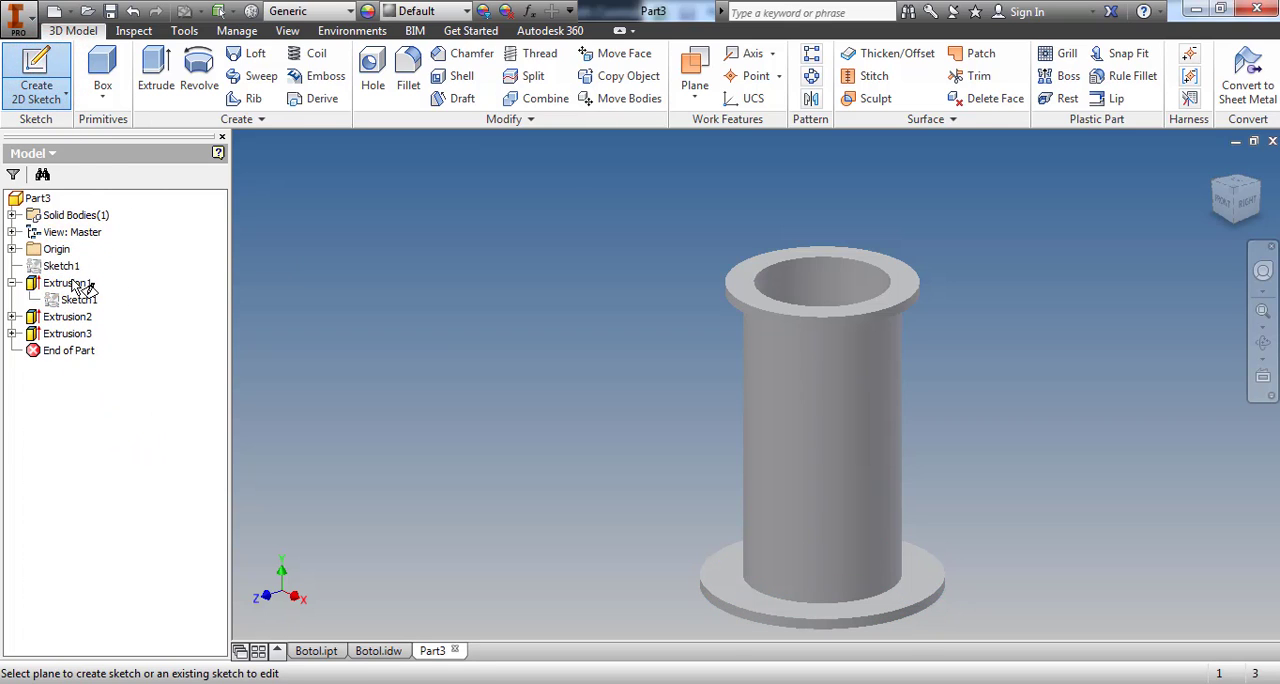
{"action": "left_click", "coordinate": [12, 249]}
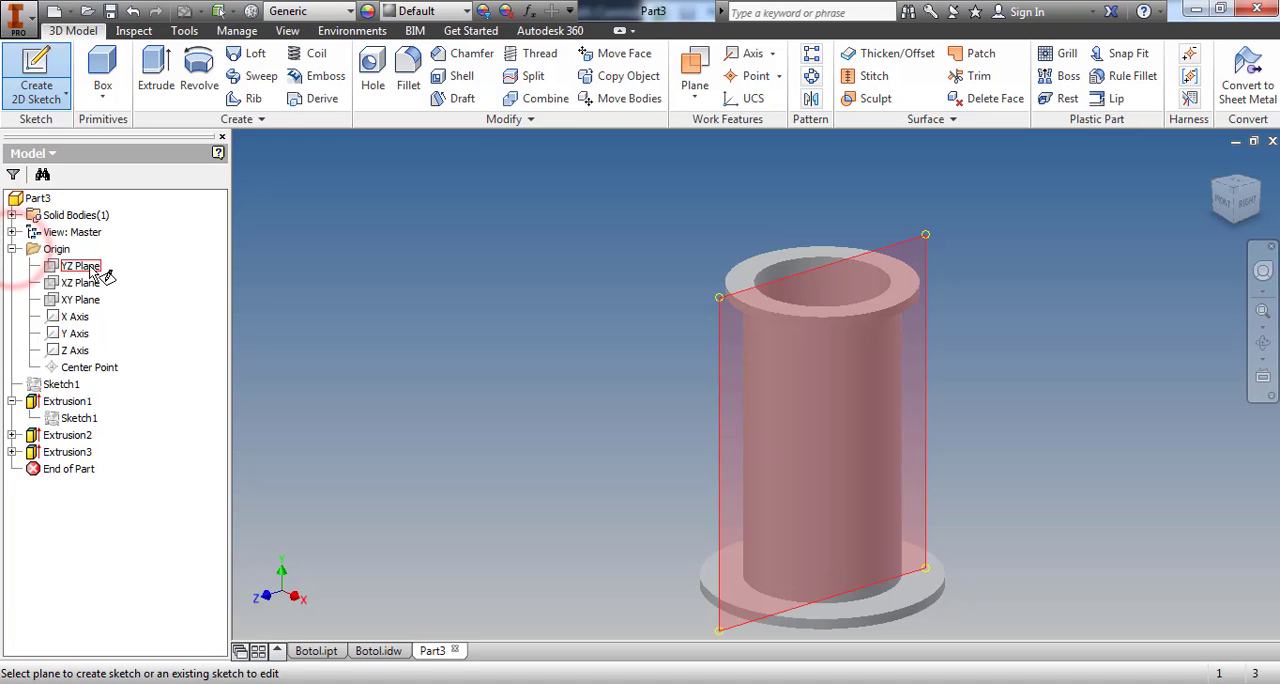
{"action": "left_click", "coordinate": [88, 266]}
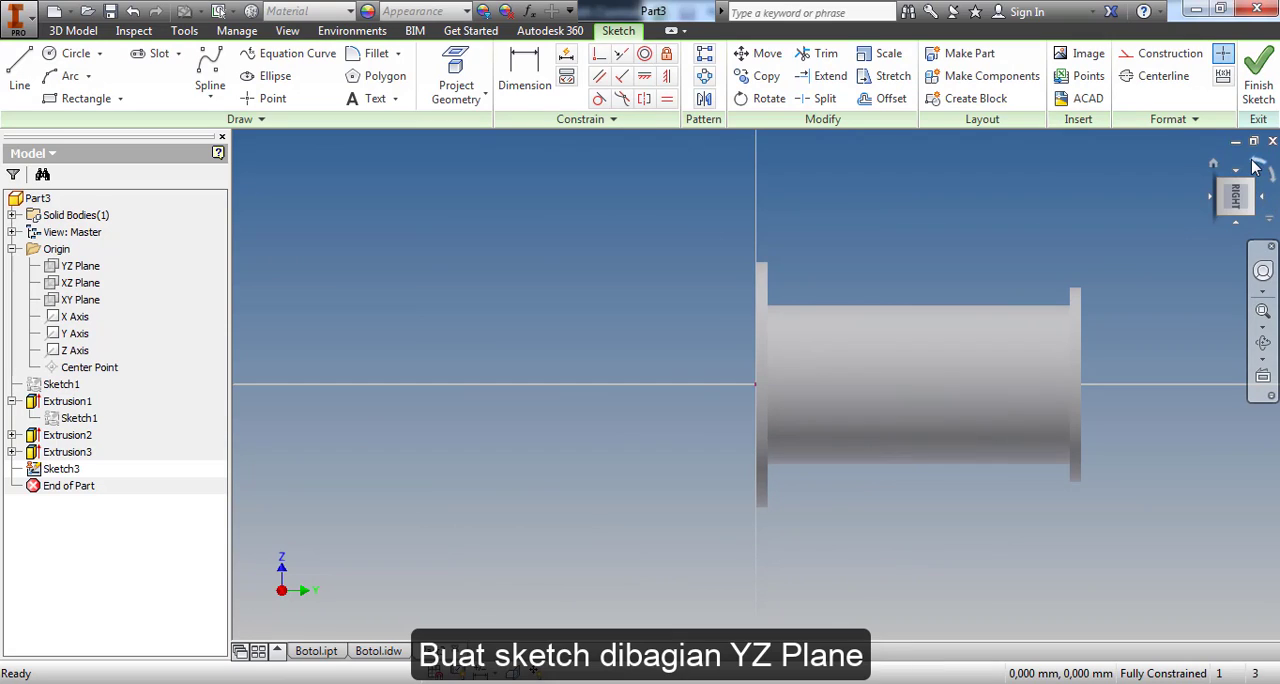
{"action": "left_click", "coordinate": [1256, 167]}
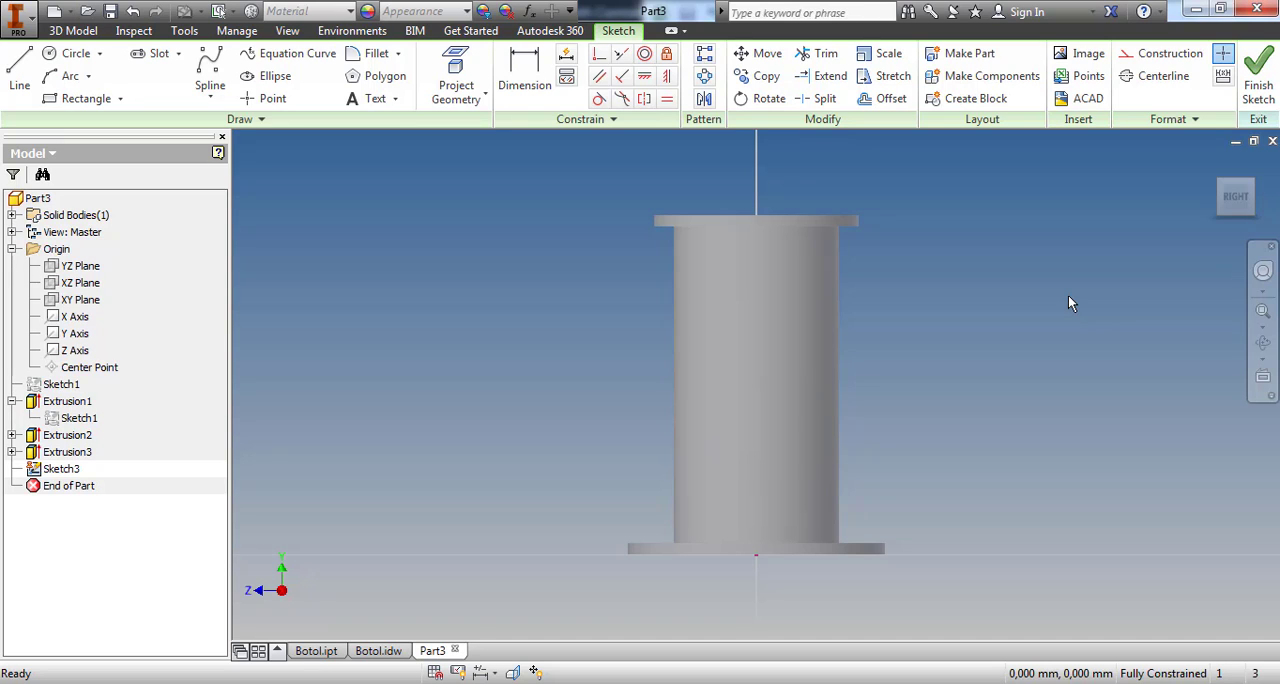
{"action": "key", "text": "F7"}
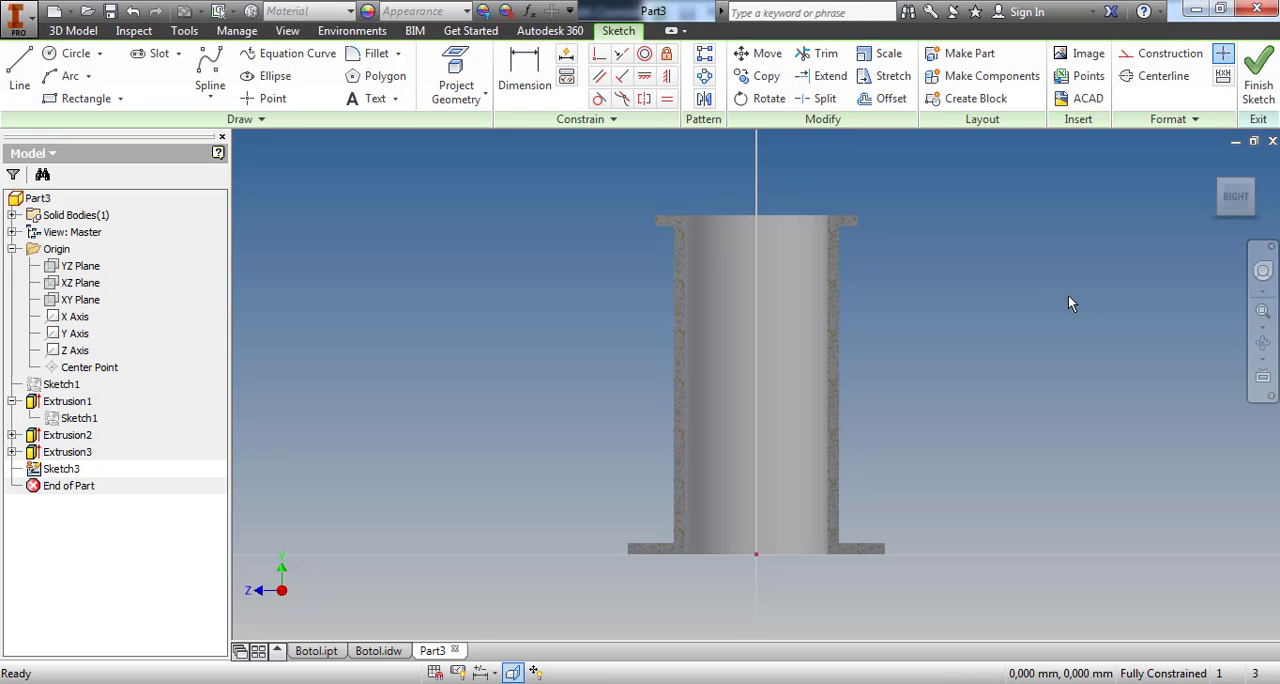
{"action": "key", "text": "r"}
{"action": "left_click", "coordinate": [756, 258]}
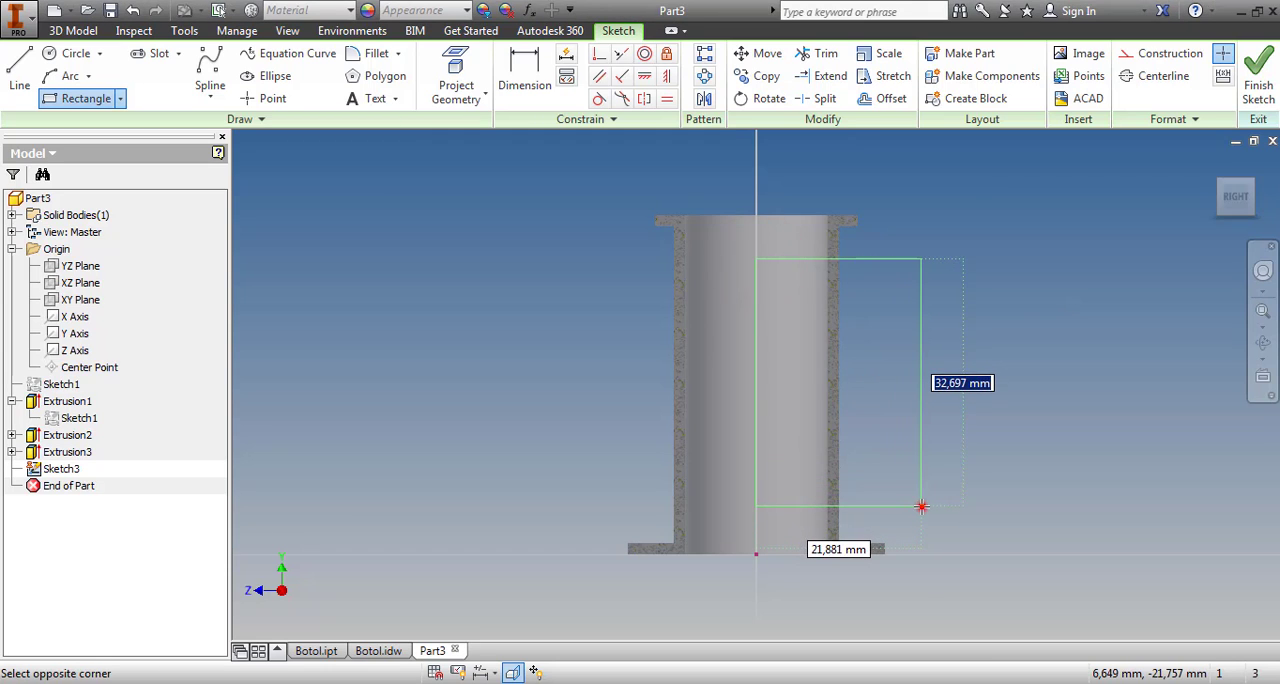
{"action": "left_click", "coordinate": [921, 506]}
Dimension the rectangle's upper edge 3 mm below the underside of the 27 mm flange
{"action": "left_click", "coordinate": [527, 79]}
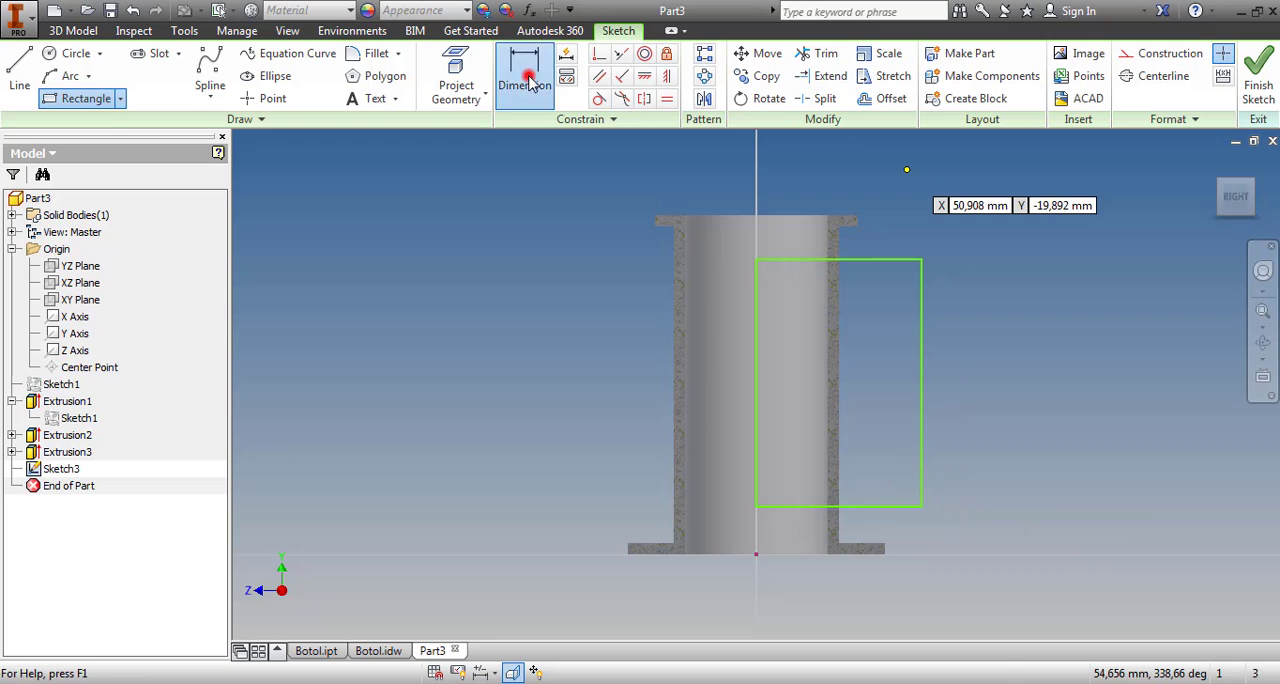
{"action": "left_click", "coordinate": [842, 260]}
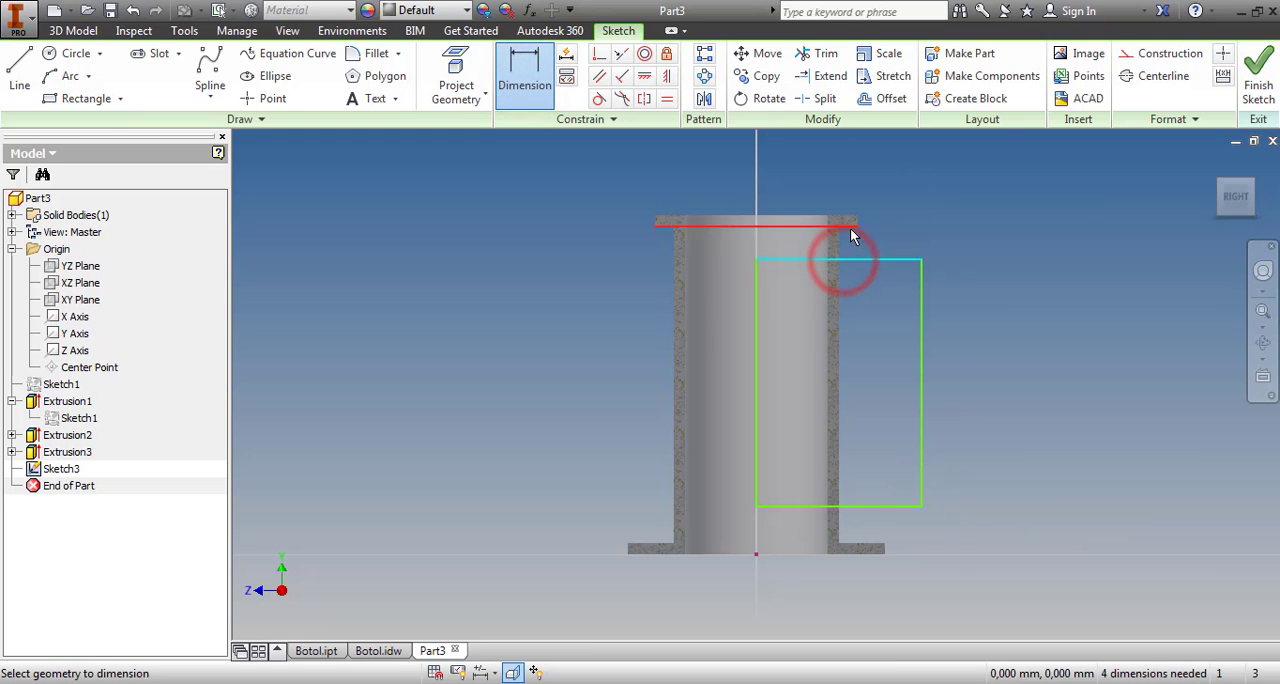
{"action": "left_click", "coordinate": [851, 227]}
{"action": "left_click", "coordinate": [934, 219]}
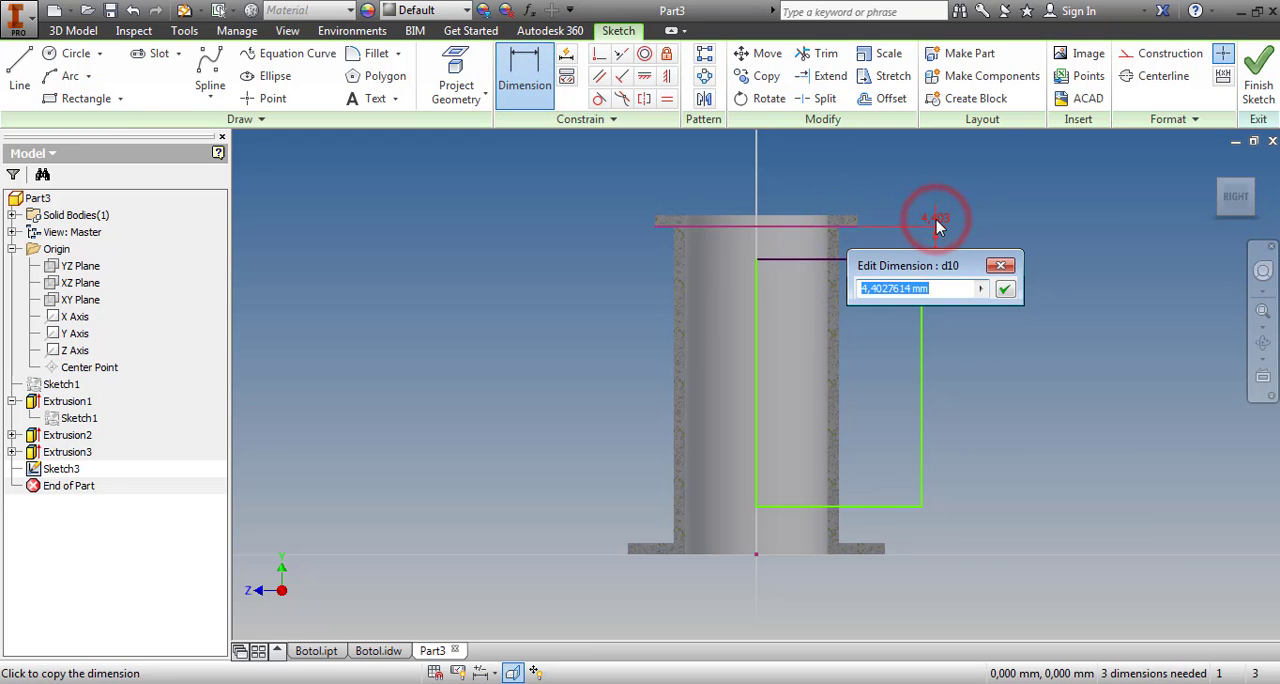
{"action": "type", "text": "3"}
{"action": "key", "text": "Return"}
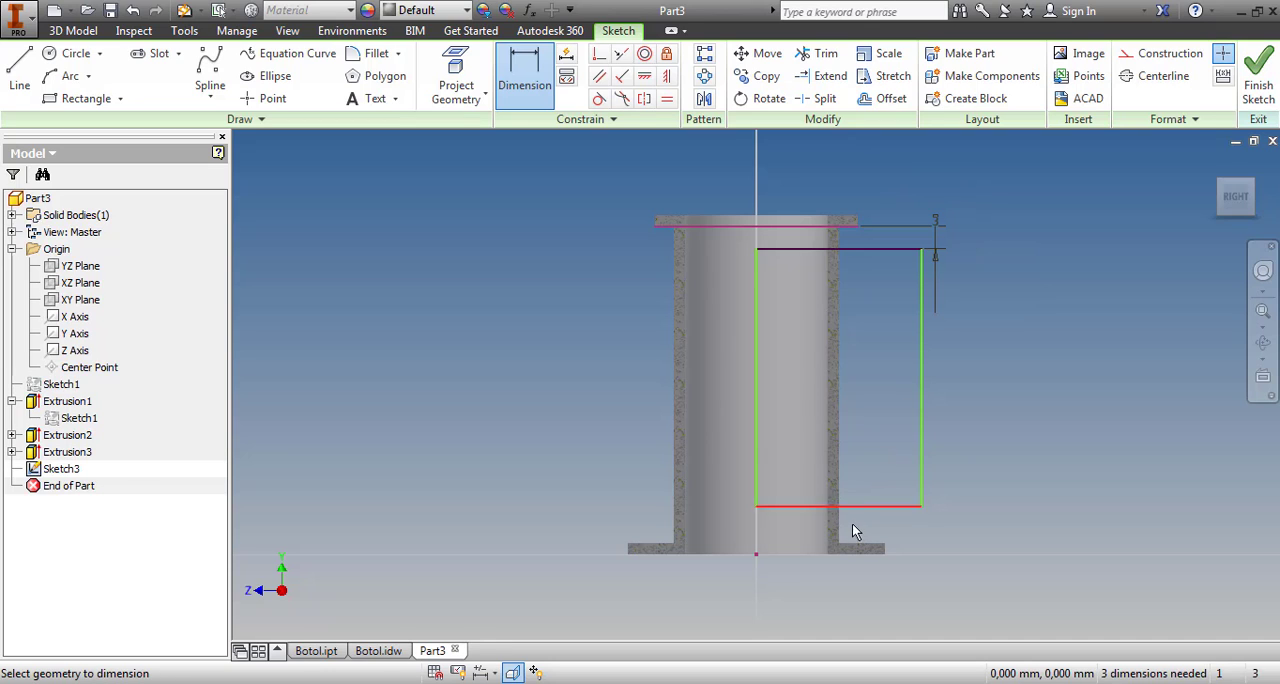
Dimension the rectangle's lower edge 3 mm above the inner face of the 34 mm flange
{"action": "left_click", "coordinate": [864, 508]}
{"action": "left_click", "coordinate": [865, 542]}
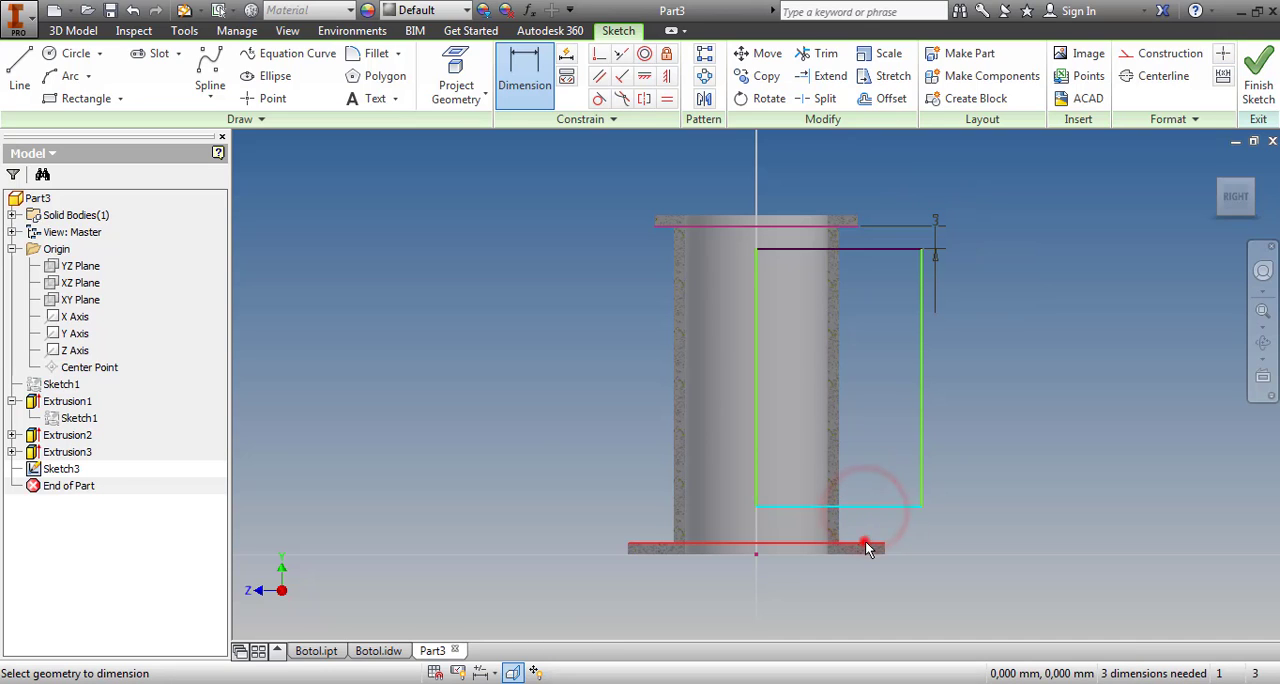
{"action": "left_click", "coordinate": [997, 520]}
{"action": "type", "text": "3"}
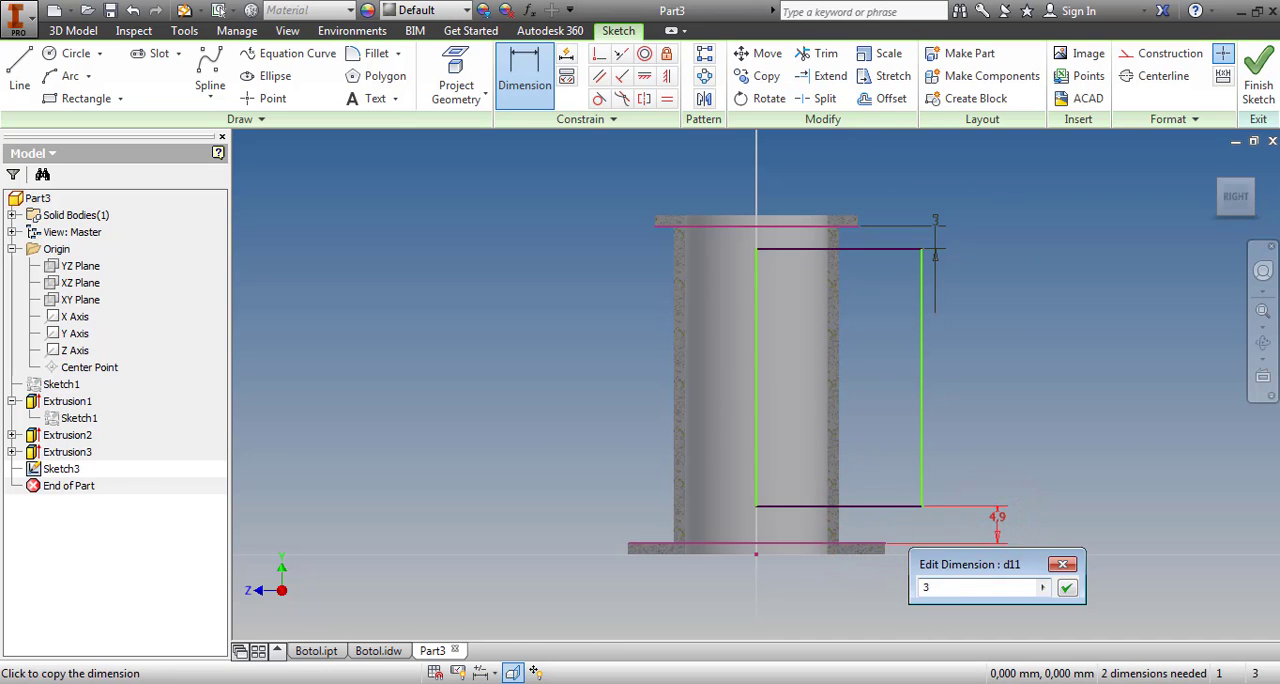
{"action": "key", "text": "Return"}
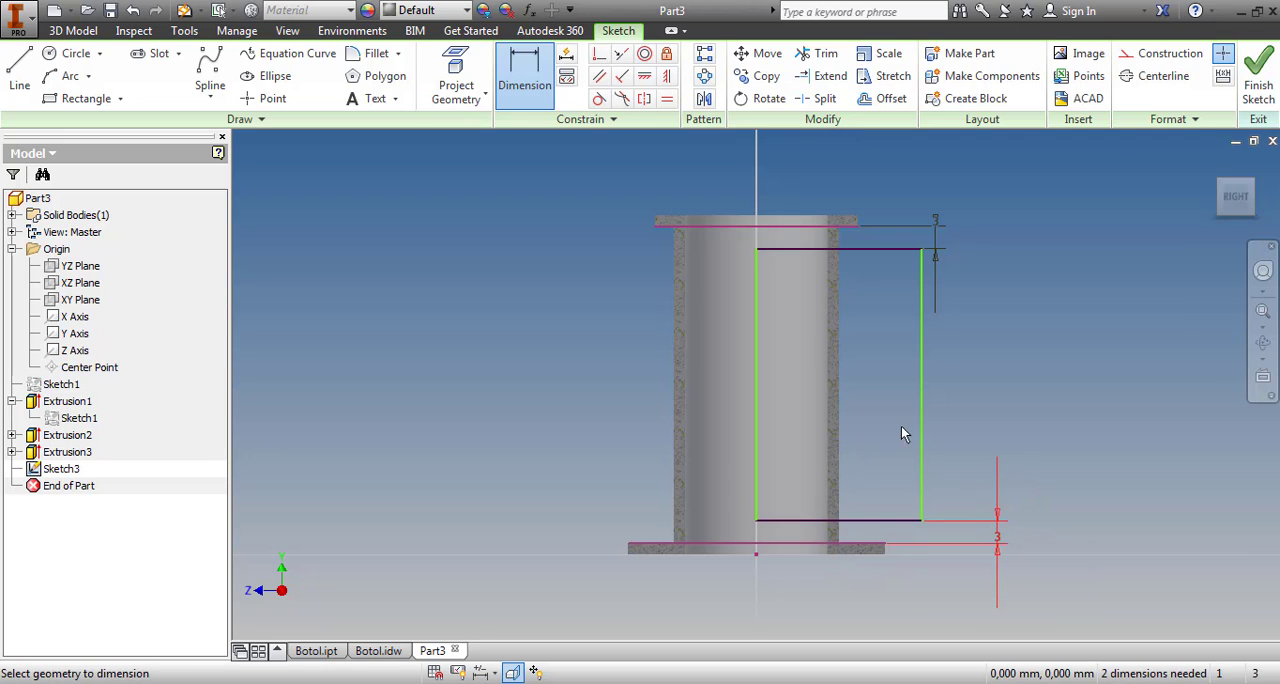
Try to align the midpoint of the rectangle's inner edge with the origin using a vertical constraint
{"action": "left_click", "coordinate": [668, 77]}
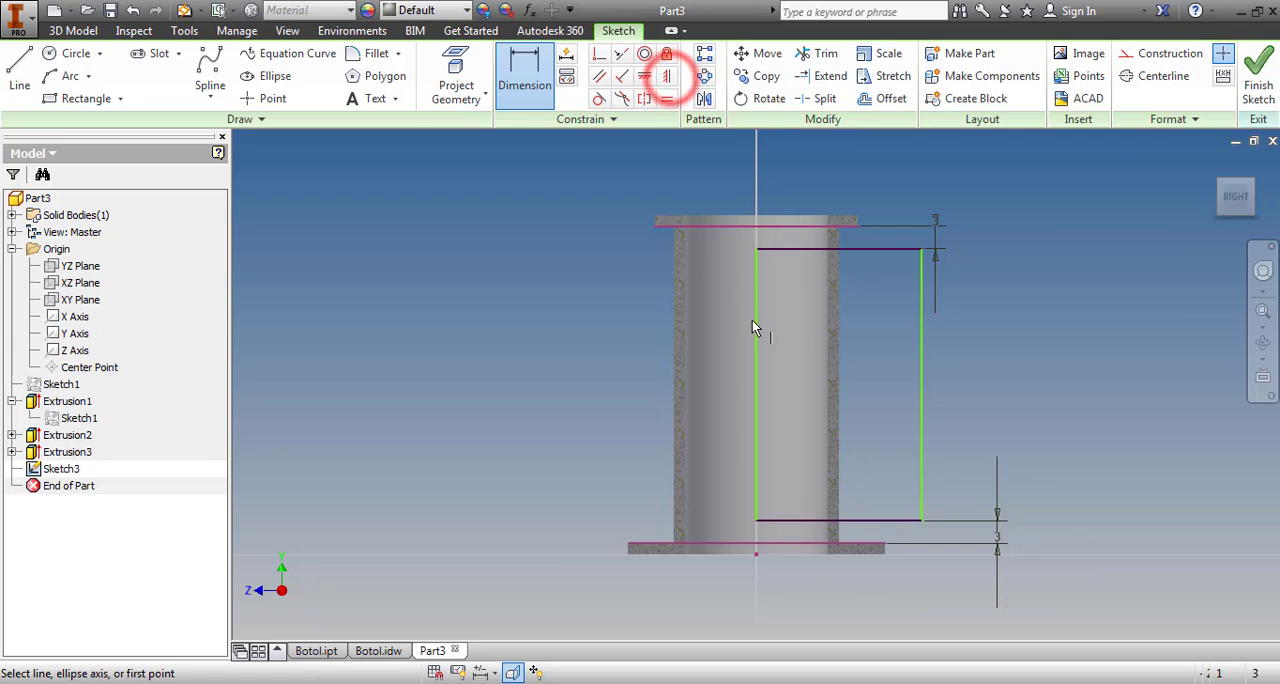
{"action": "left_click", "coordinate": [756, 385]}
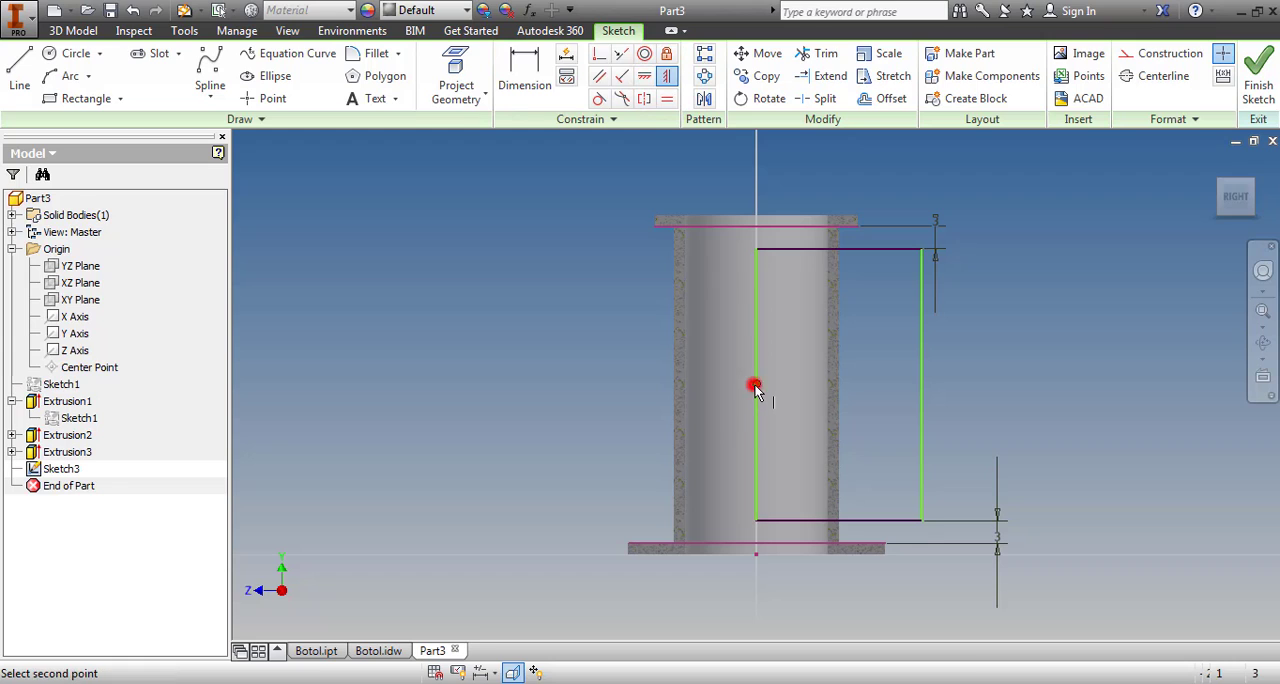
{"action": "left_click", "coordinate": [756, 549]}
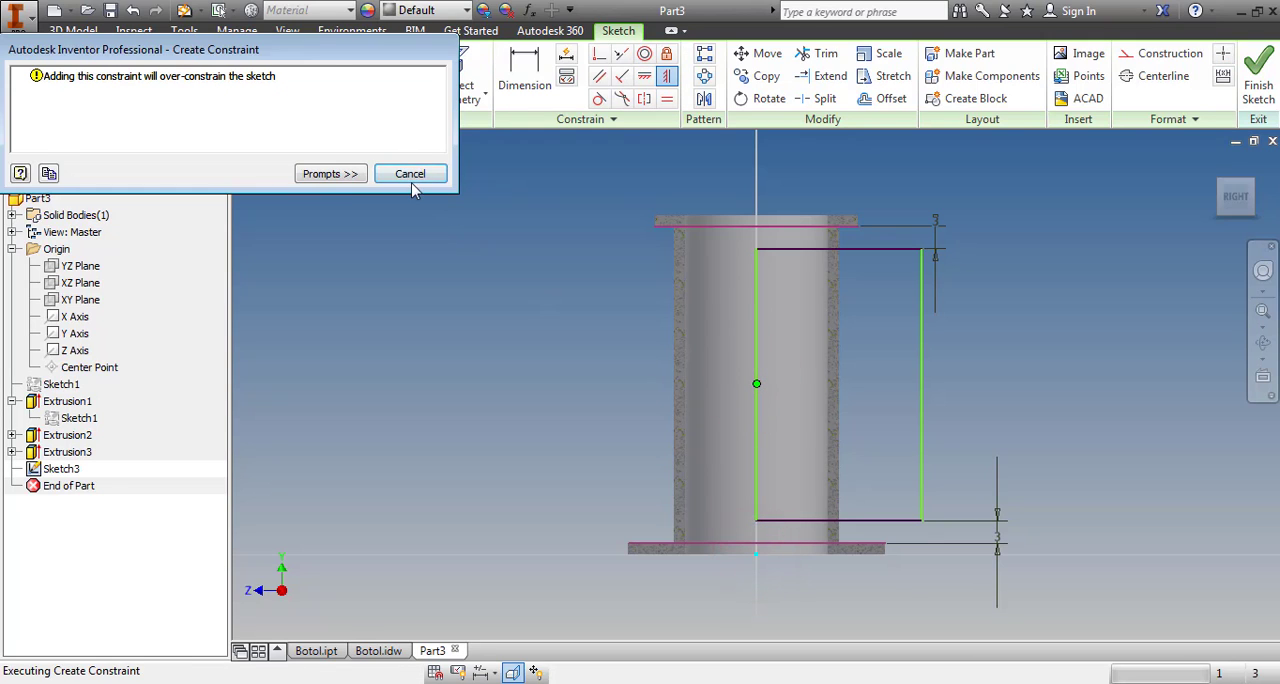
{"action": "left_click", "coordinate": [410, 175]}
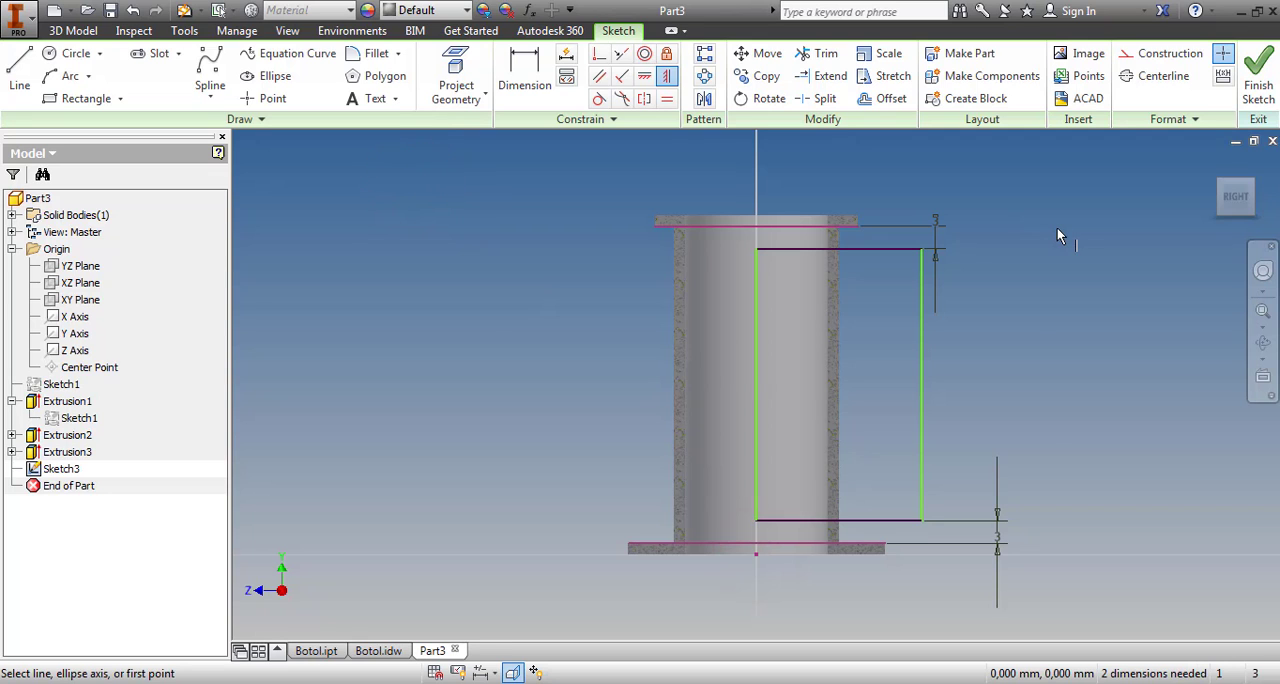
Finish the rectangle sketch on the YZ plane
{"action": "left_click", "coordinate": [1253, 76]}
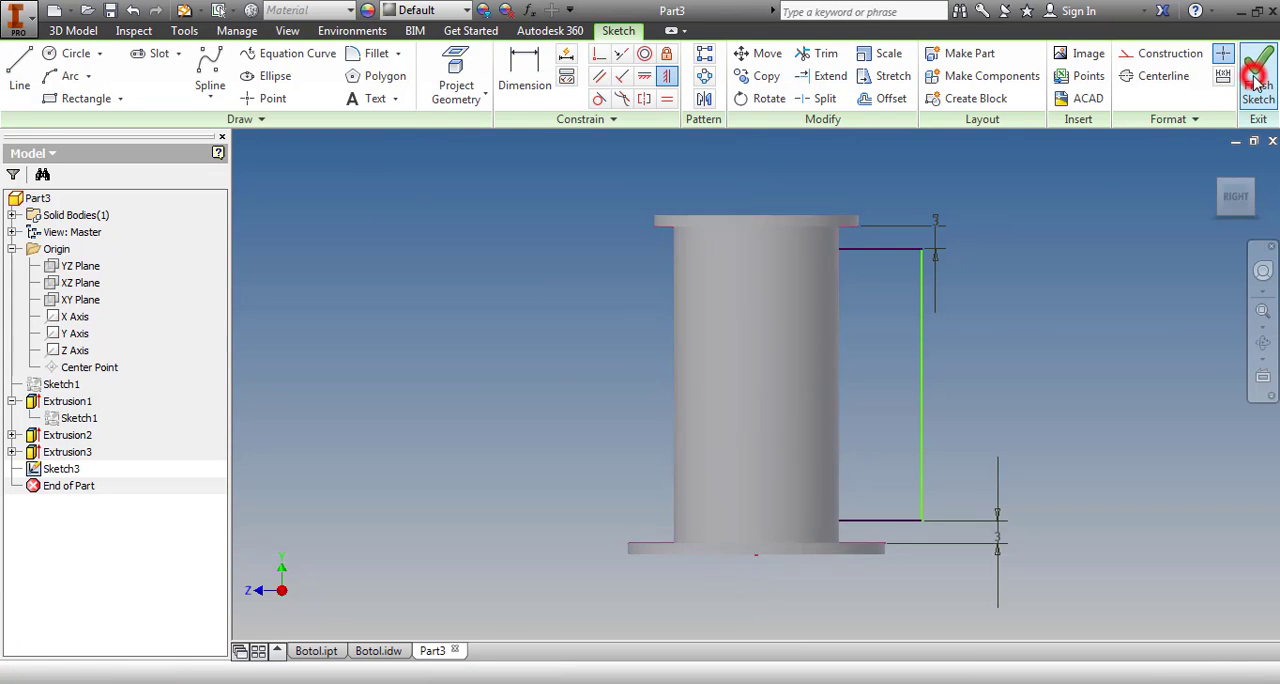
{"action": "left_click", "coordinate": [1252, 196]}
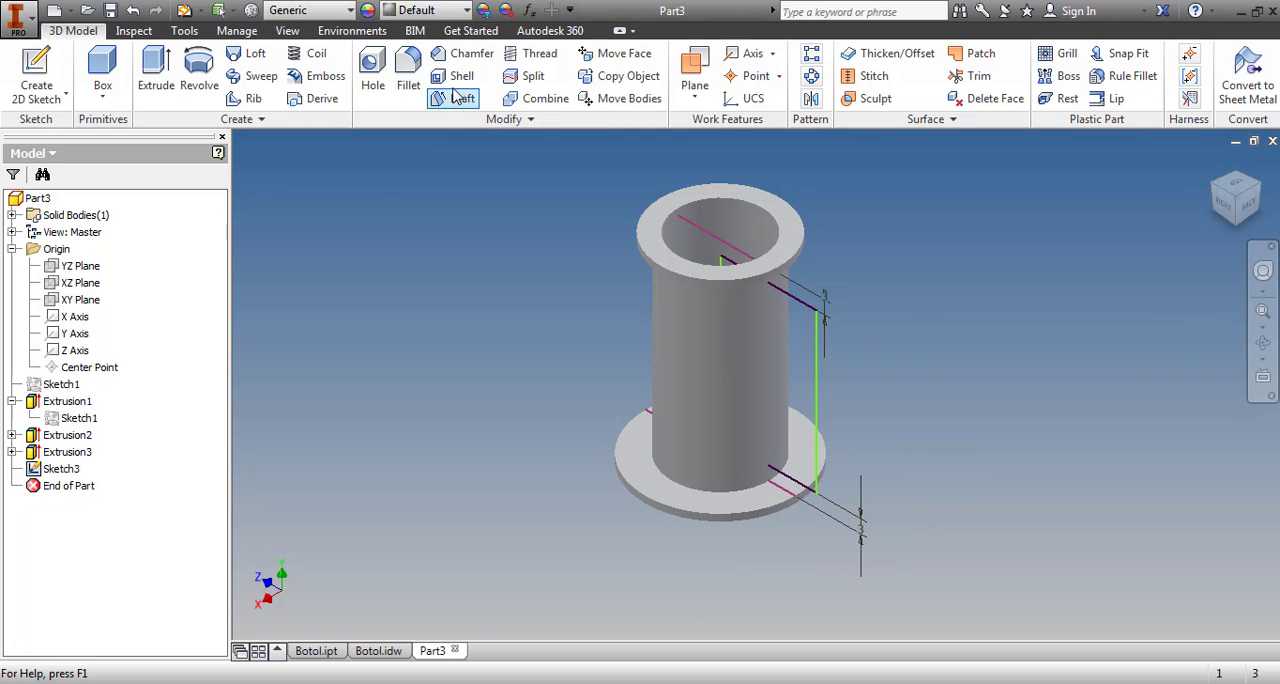
Revolve the rectangle sketch as a 120-degree cut through the tube wall, using its inner vertical edge as the axis
{"action": "left_click", "coordinate": [200, 78]}
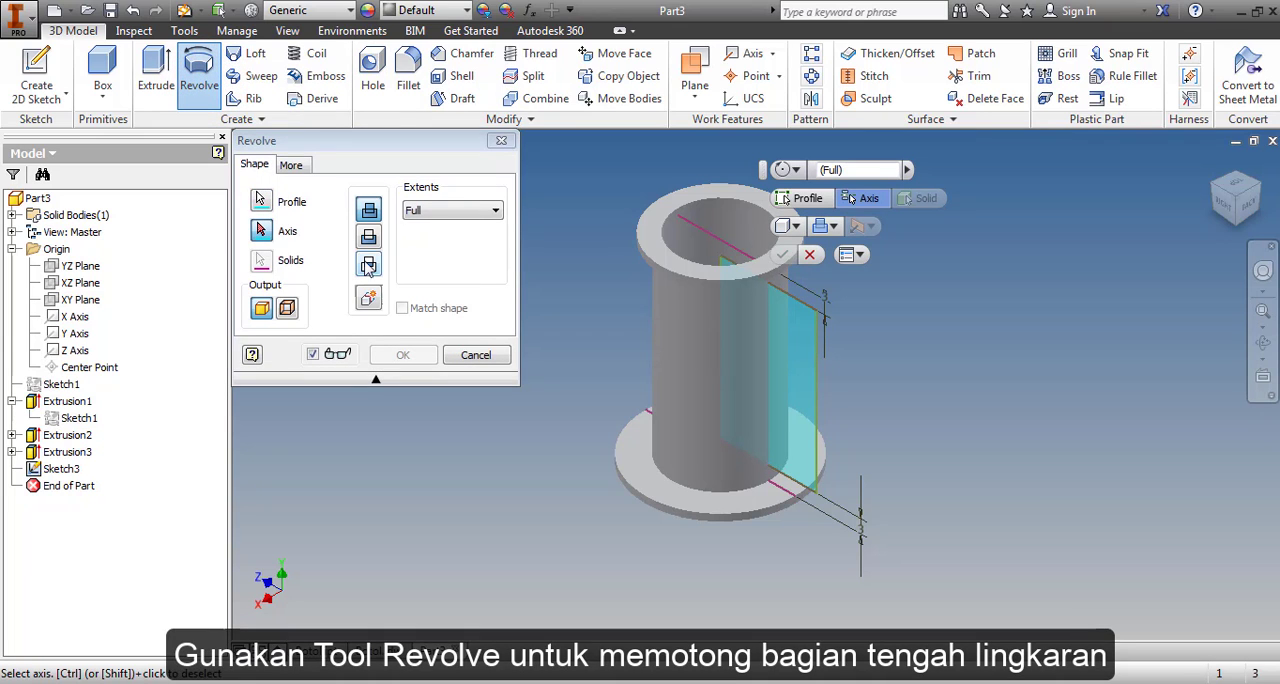
{"action": "left_click", "coordinate": [721, 296]}
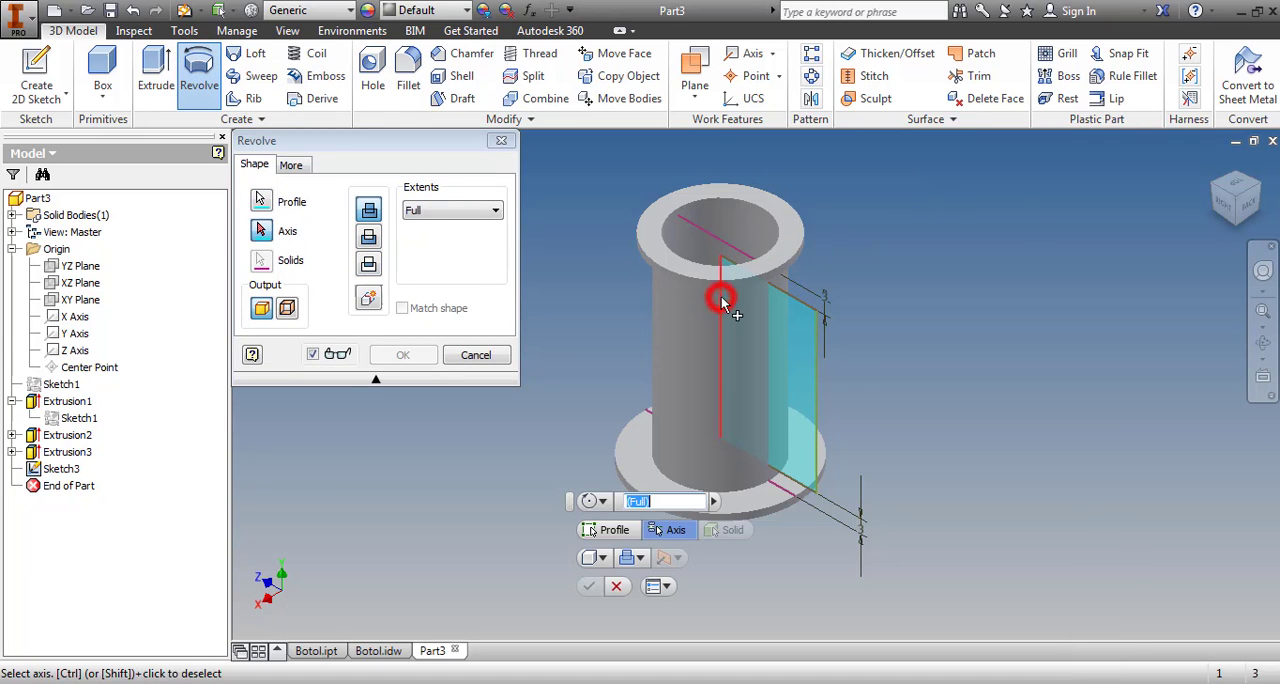
{"action": "left_click", "coordinate": [369, 243]}
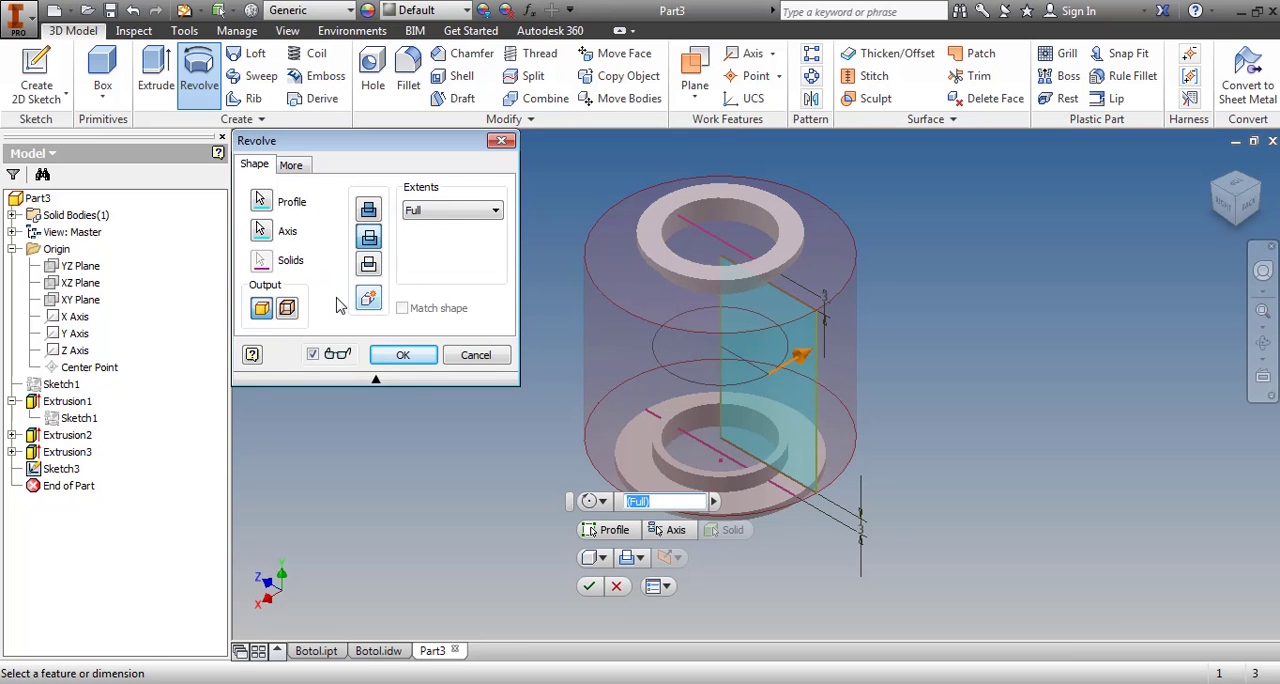
{"action": "left_click", "coordinate": [412, 211]}
{"action": "left_click", "coordinate": [420, 227]}
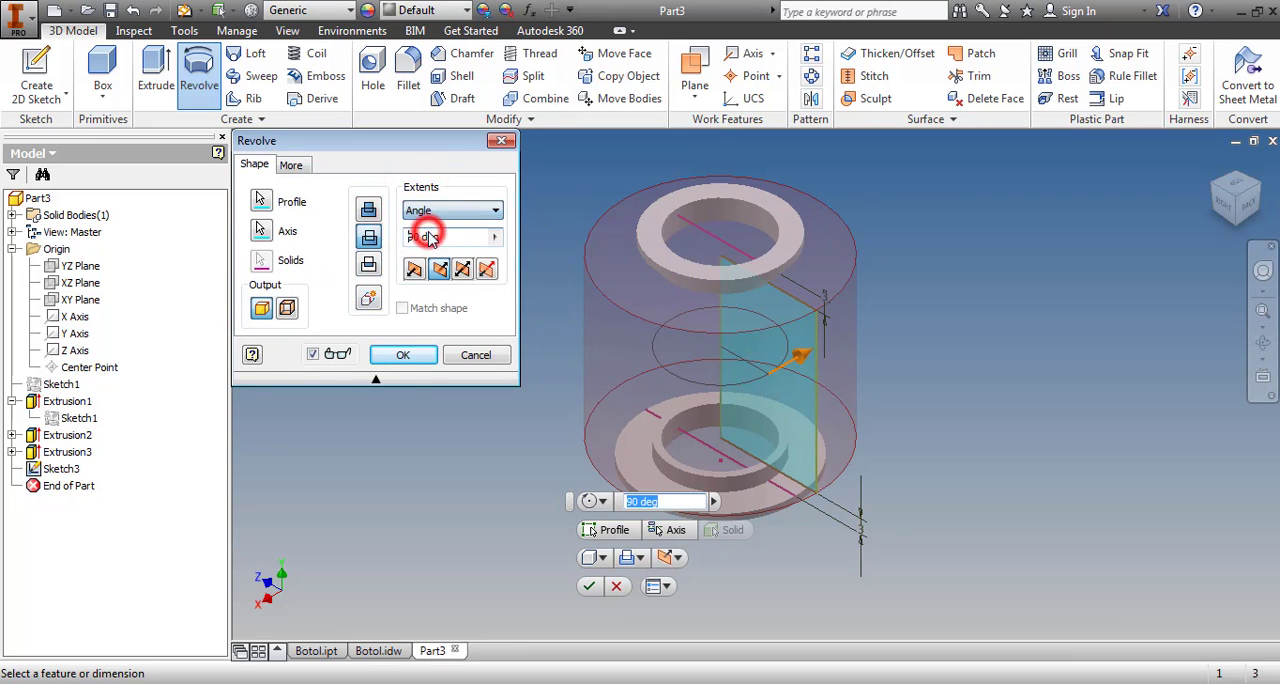
{"action": "left_click", "coordinate": [446, 240]}
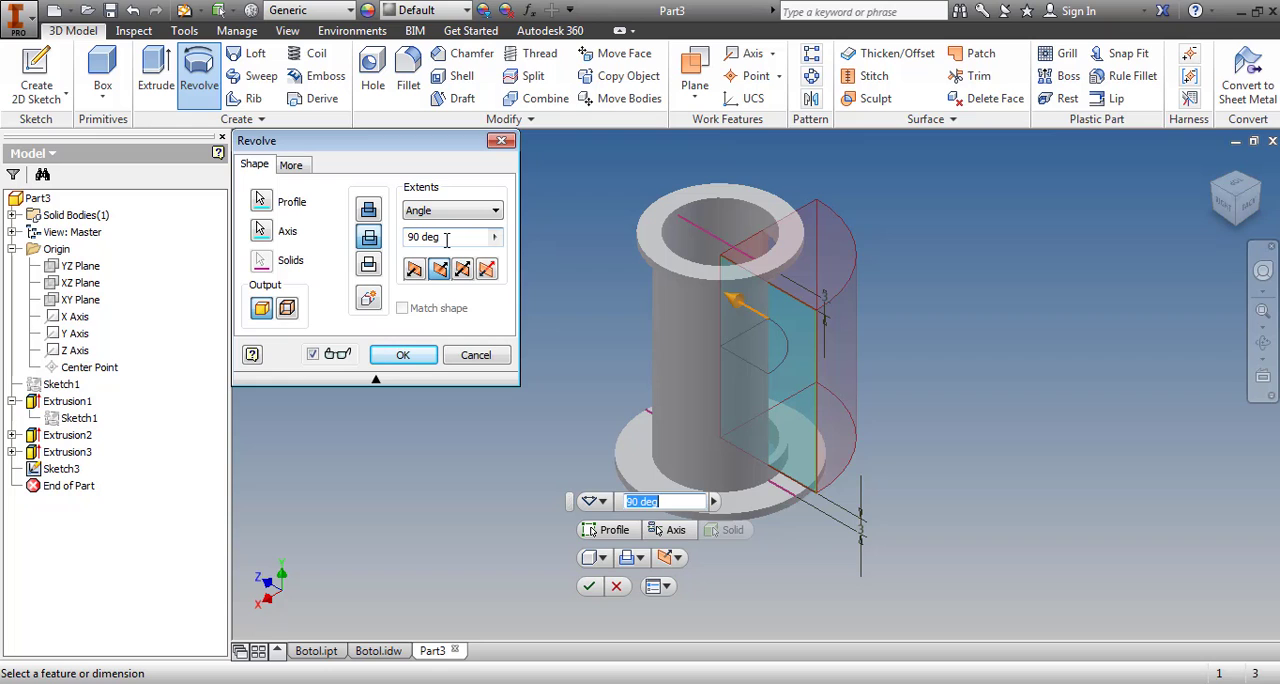
{"action": "left_click", "coordinate": [1236, 184]}
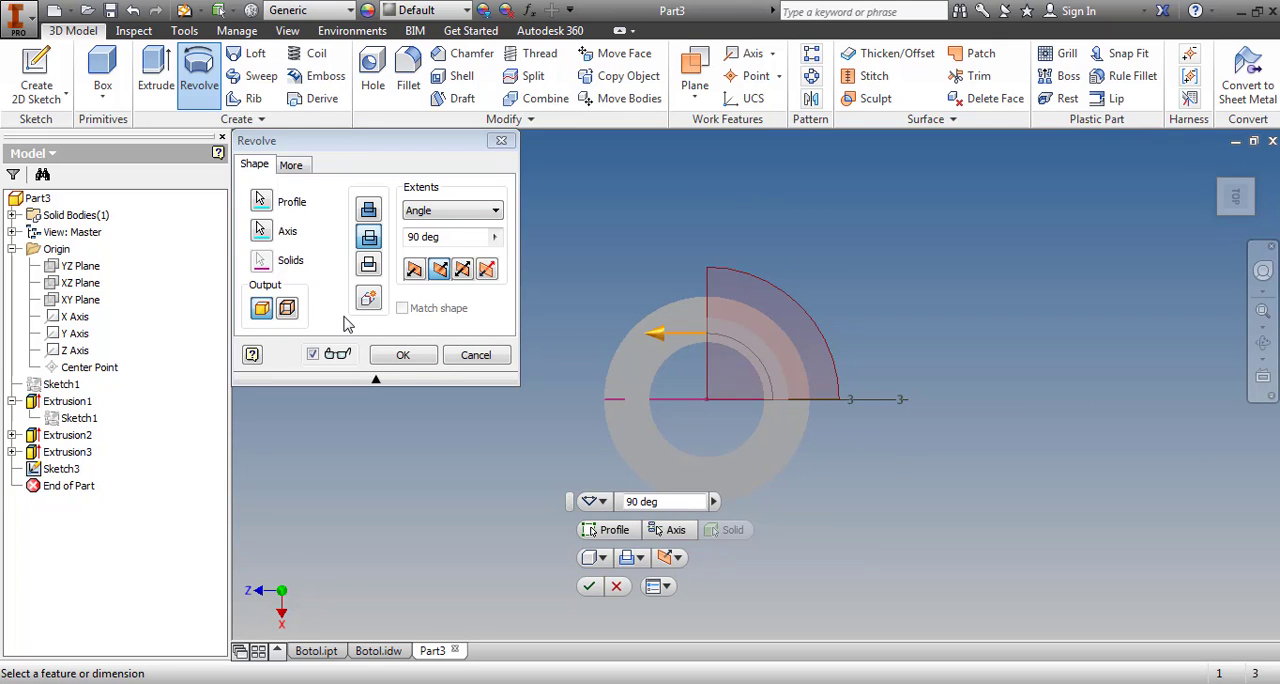
{"action": "left_click", "coordinate": [448, 237]}
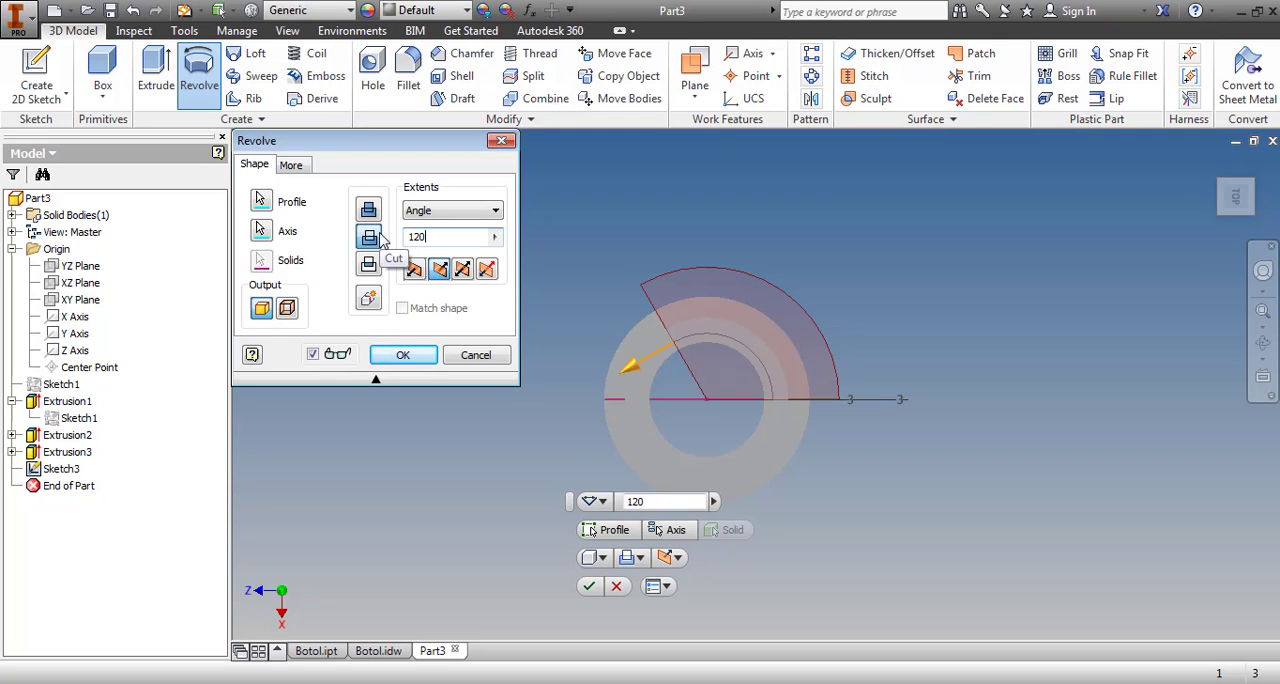
{"action": "left_click", "coordinate": [418, 355]}
{"action": "left_click", "coordinate": [923, 358]}
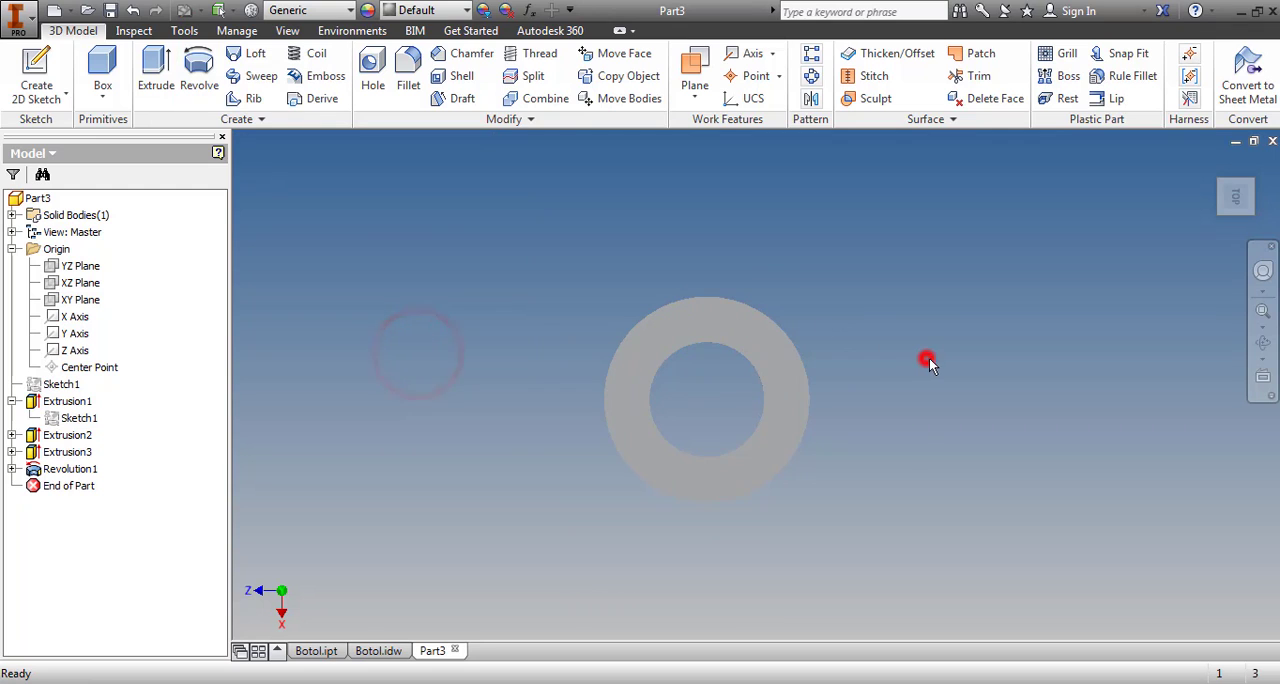
Circular-pattern the revolved window cut about the Y axis with 3 occurrences over 360 degrees
{"action": "left_click", "coordinate": [1263, 342]}
{"action": "left_click_drag", "start_coordinate": [811, 380], "coordinate": [914, 471]}
{"action": "left_click", "coordinate": [1114, 523]}
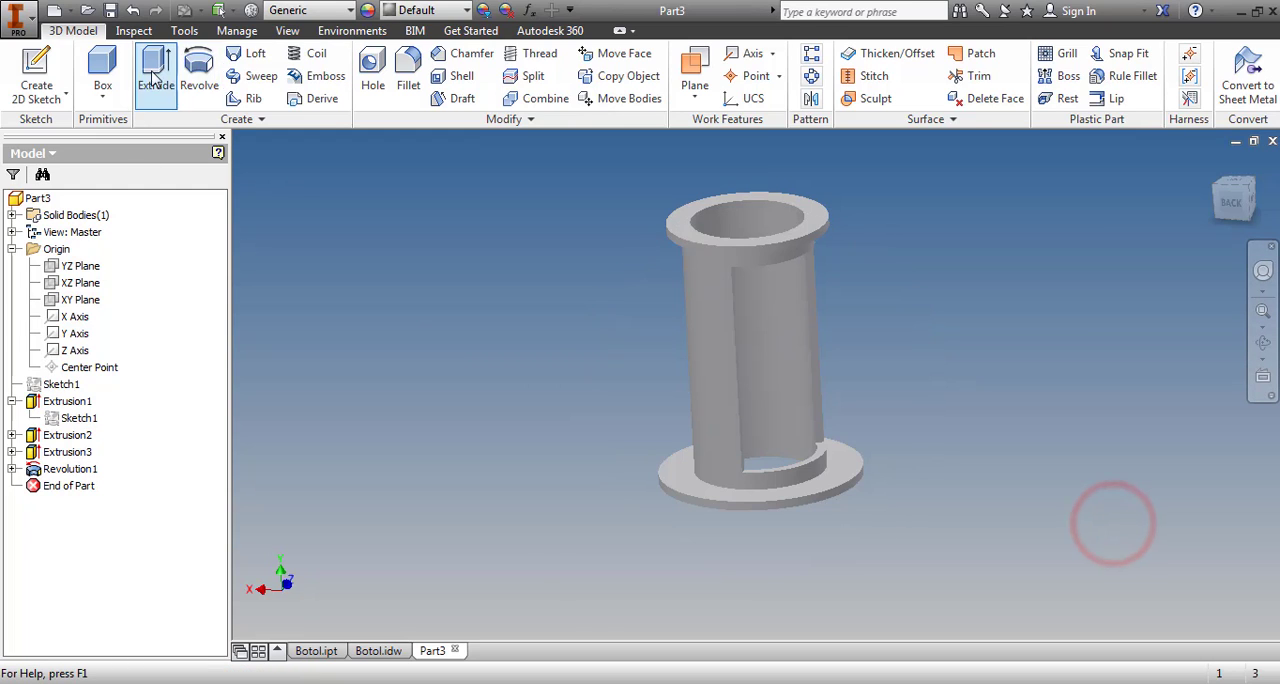
{"action": "left_click", "coordinate": [810, 77]}
{"action": "scroll", "coordinate": [742, 295], "scroll_direction": "up", "scroll_amount": 3}
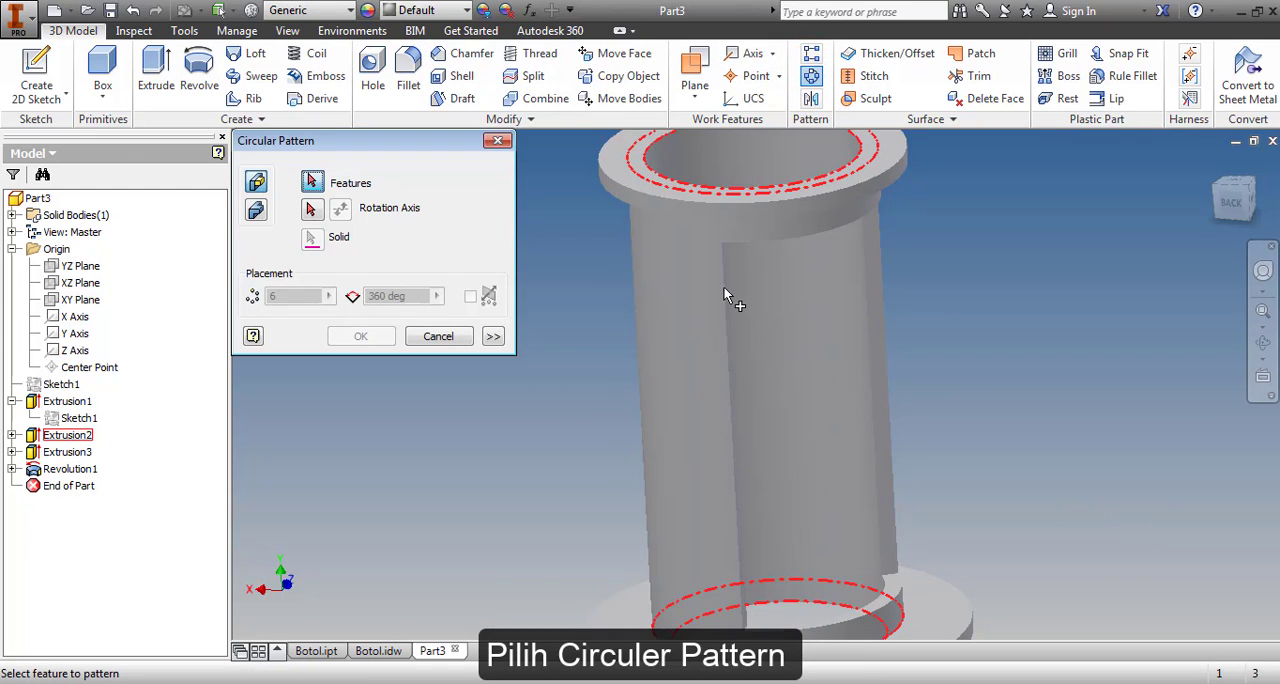
{"action": "left_click", "coordinate": [70, 469]}
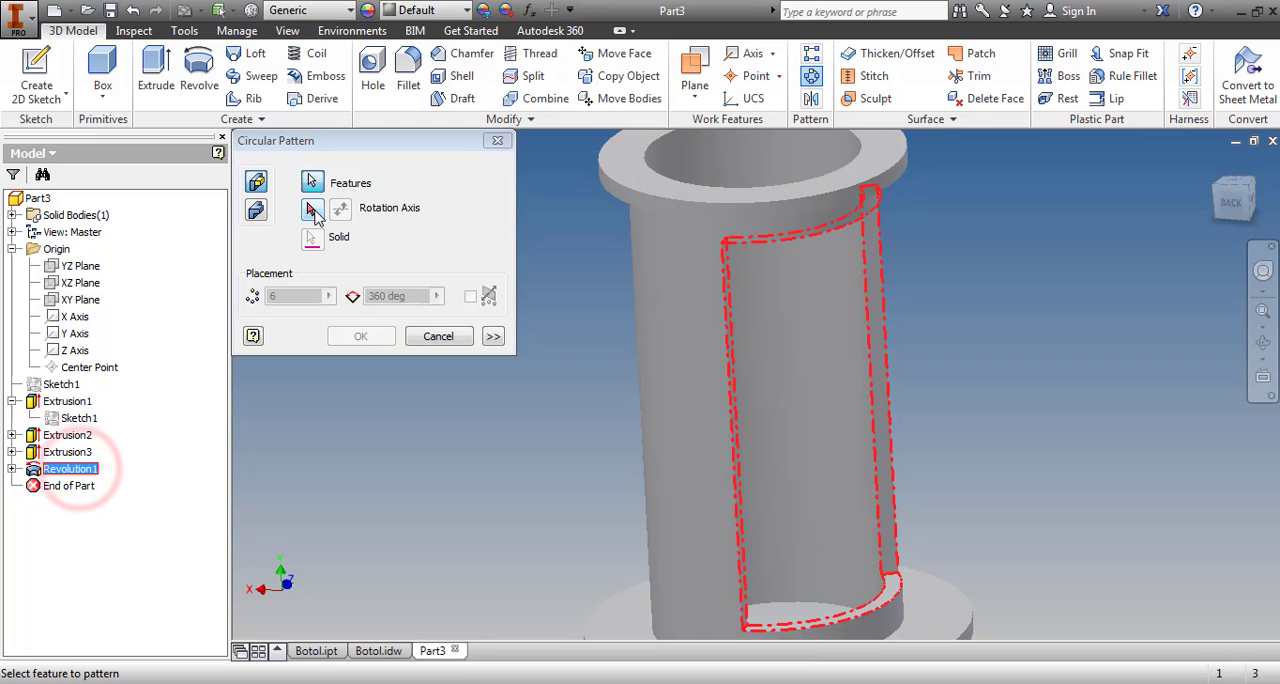
{"action": "left_click", "coordinate": [312, 210]}
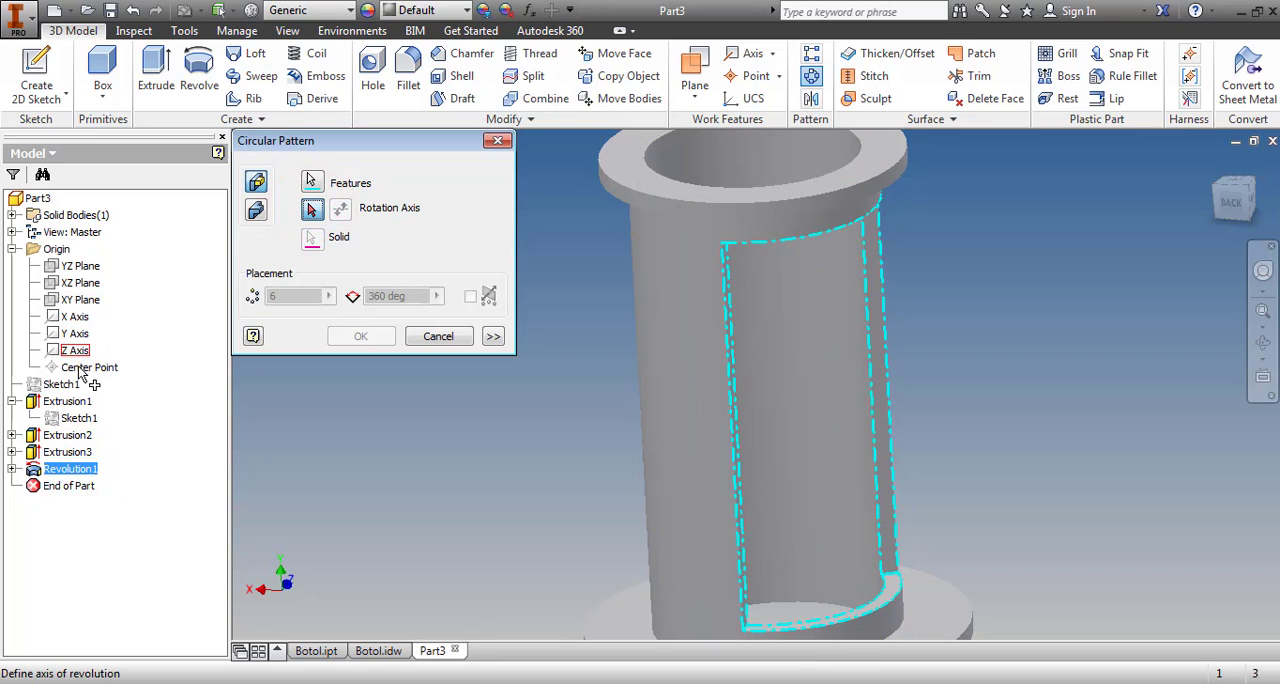
{"action": "left_click", "coordinate": [80, 334]}
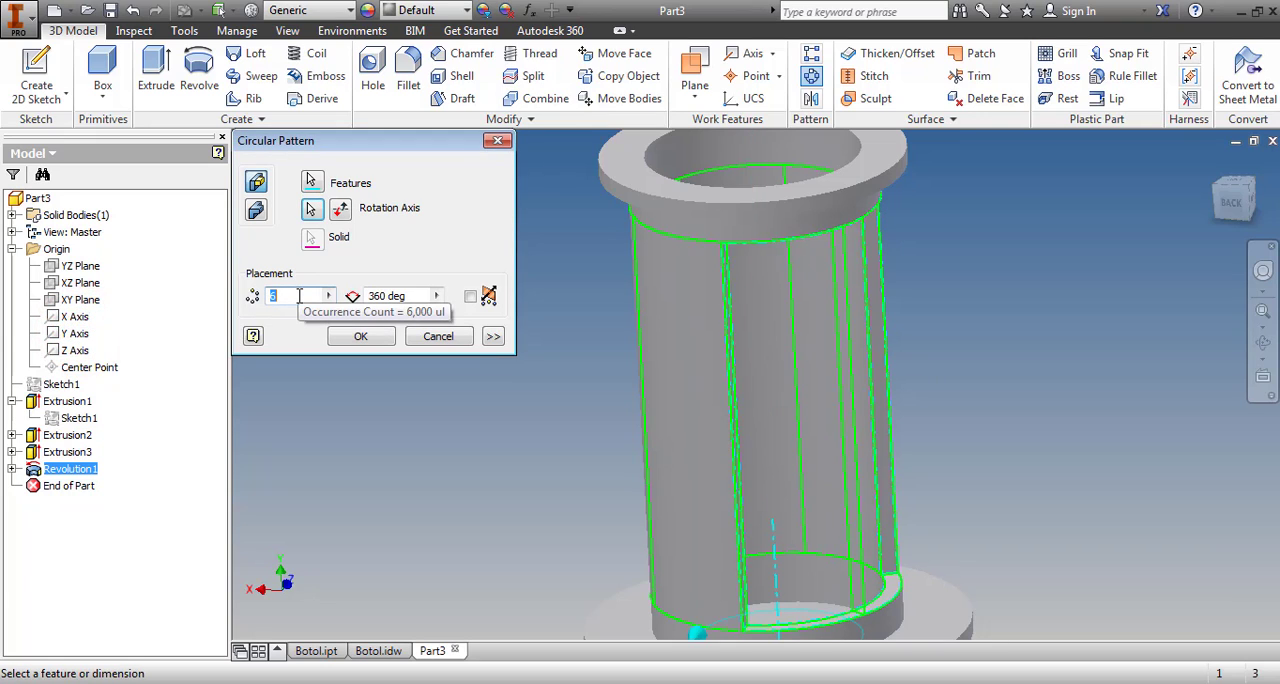
{"action": "type", "text": "2"}
{"action": "key", "text": "BackSpace"}
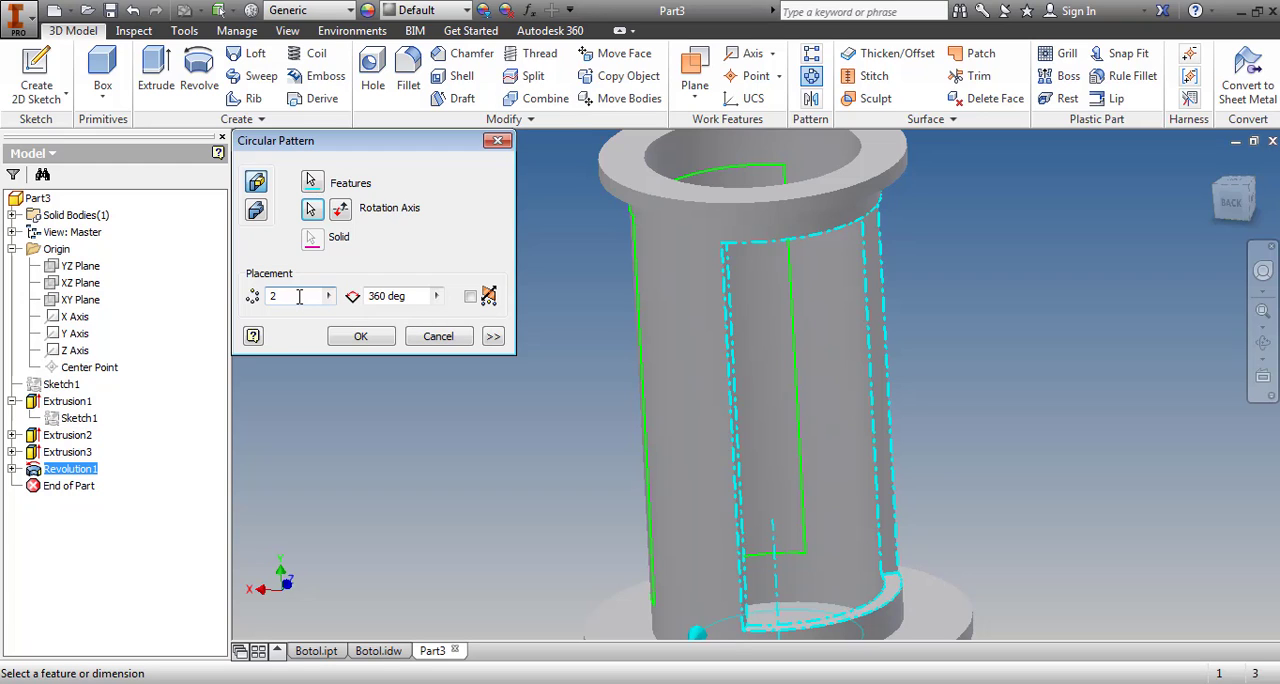
{"action": "type", "text": "3"}
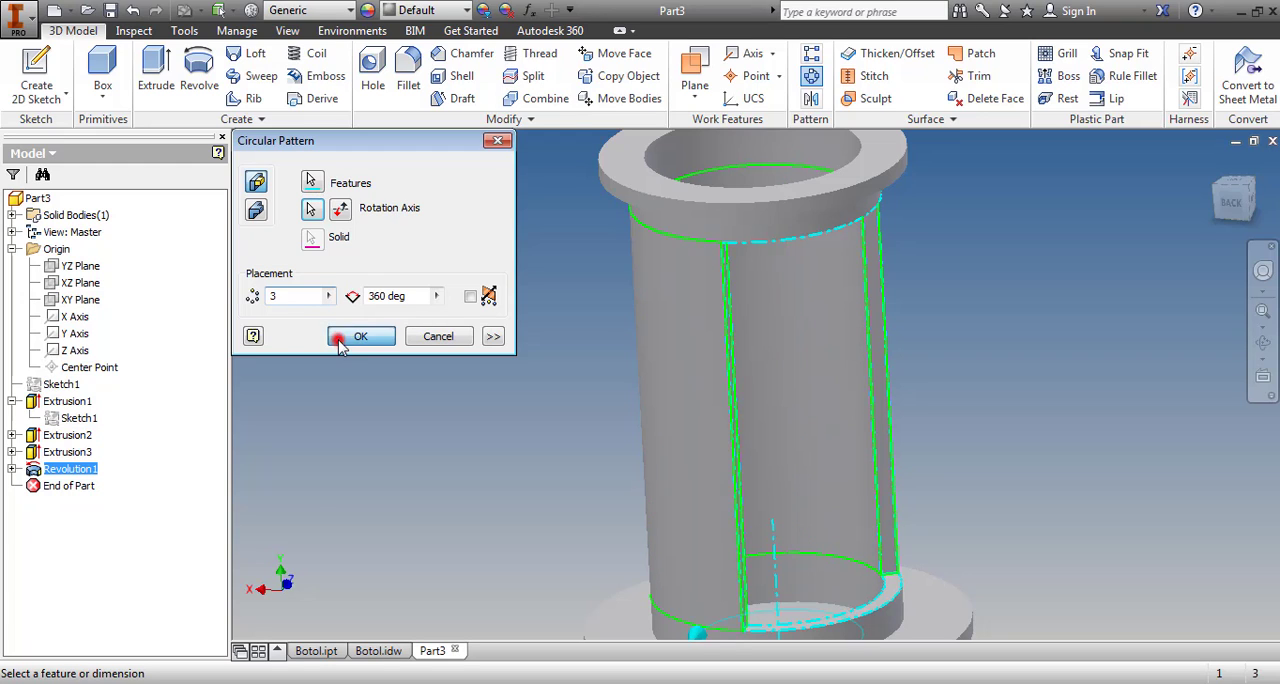
{"action": "left_click", "coordinate": [339, 339]}
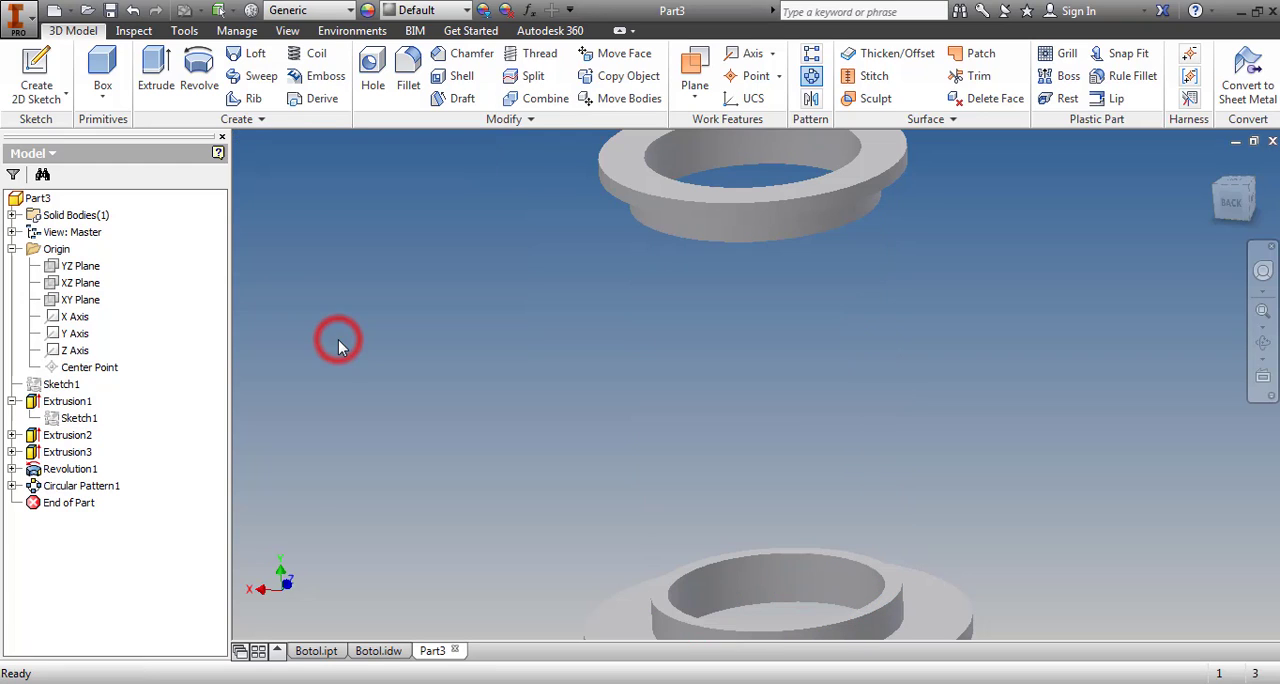
Edit the revolved window cut to an 80-degree angle applied symmetrically about the sketch plane
{"action": "double_click", "coordinate": [75, 468]}
{"action": "left_click_drag", "start_coordinate": [453, 240], "coordinate": [371, 240]}
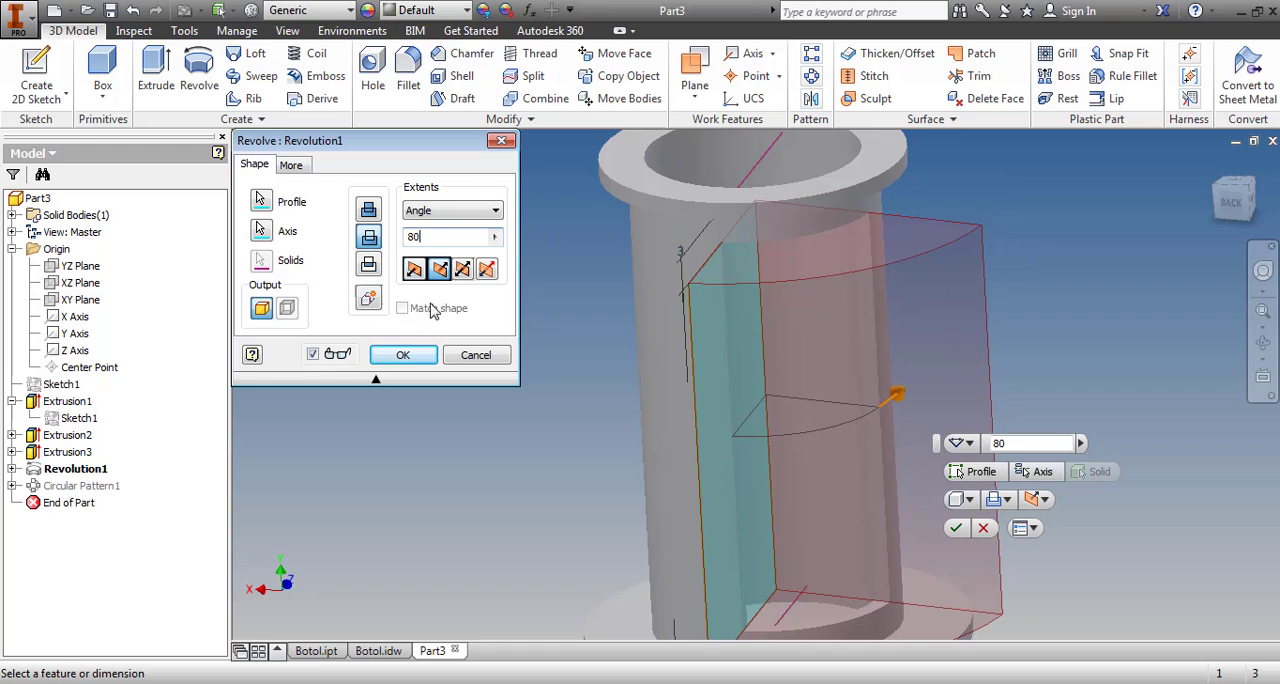
{"action": "left_click", "coordinate": [462, 270]}
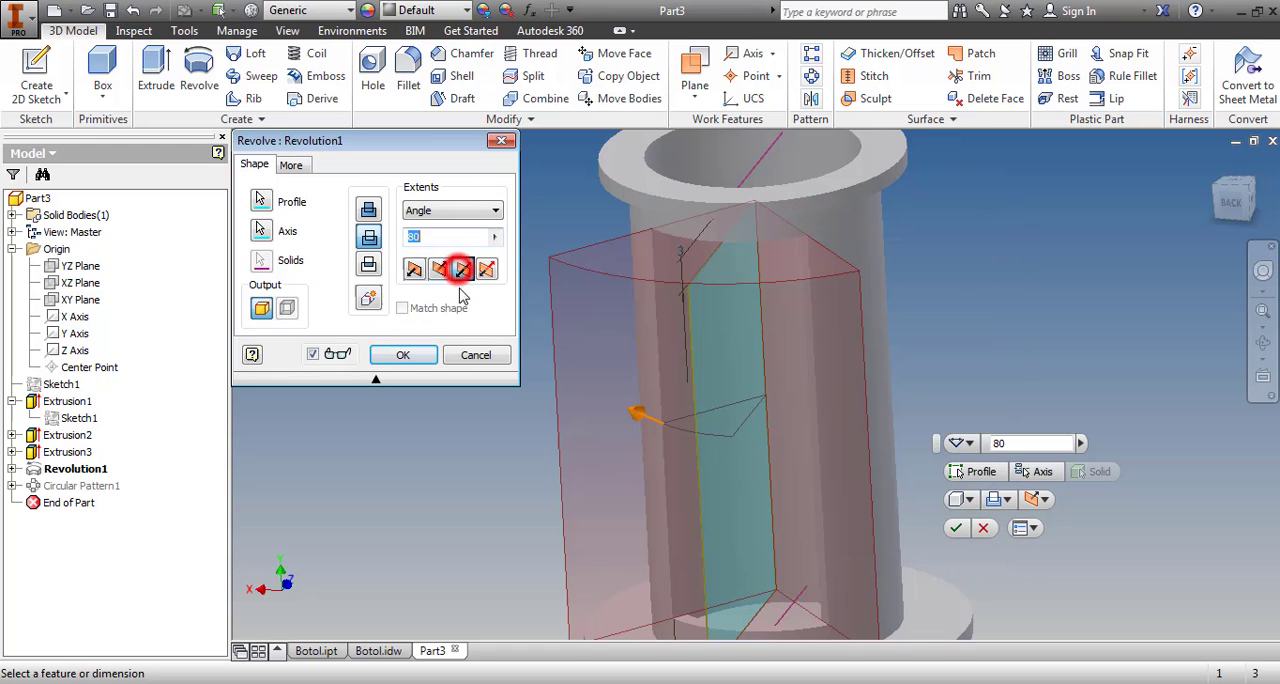
{"action": "left_click", "coordinate": [414, 355]}
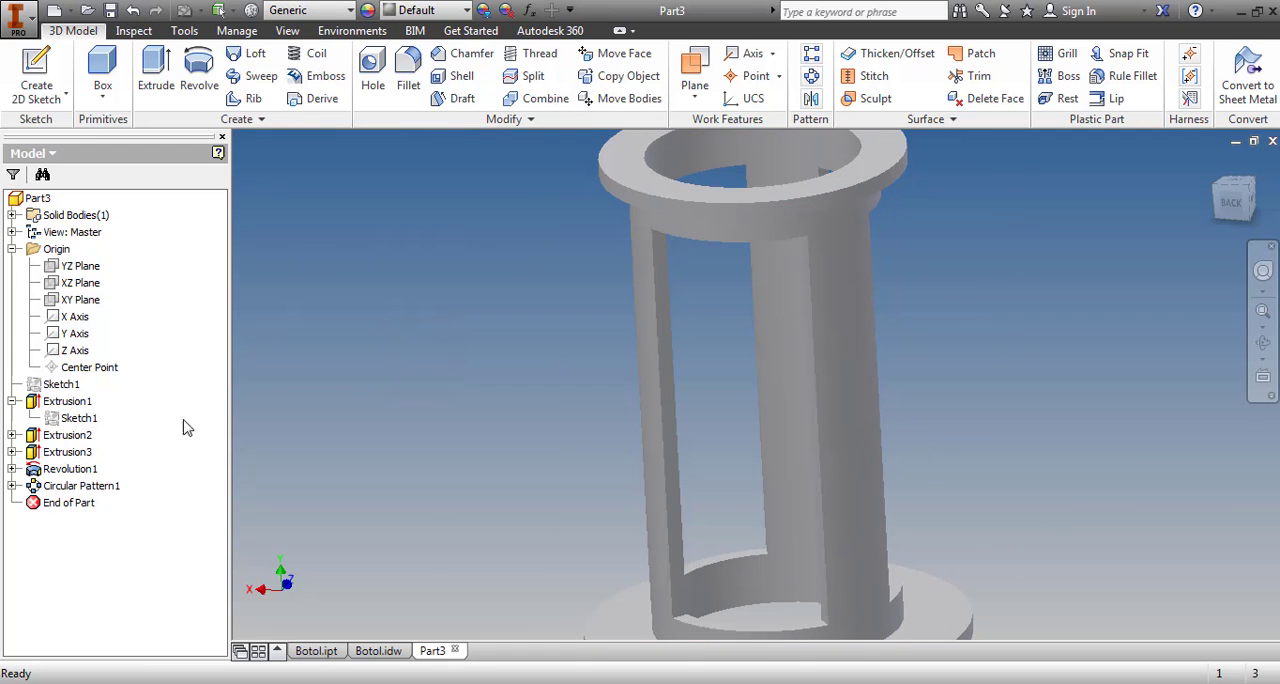
Set the revolved window cut's angle to 90 degrees
{"action": "double_click", "coordinate": [70, 469]}
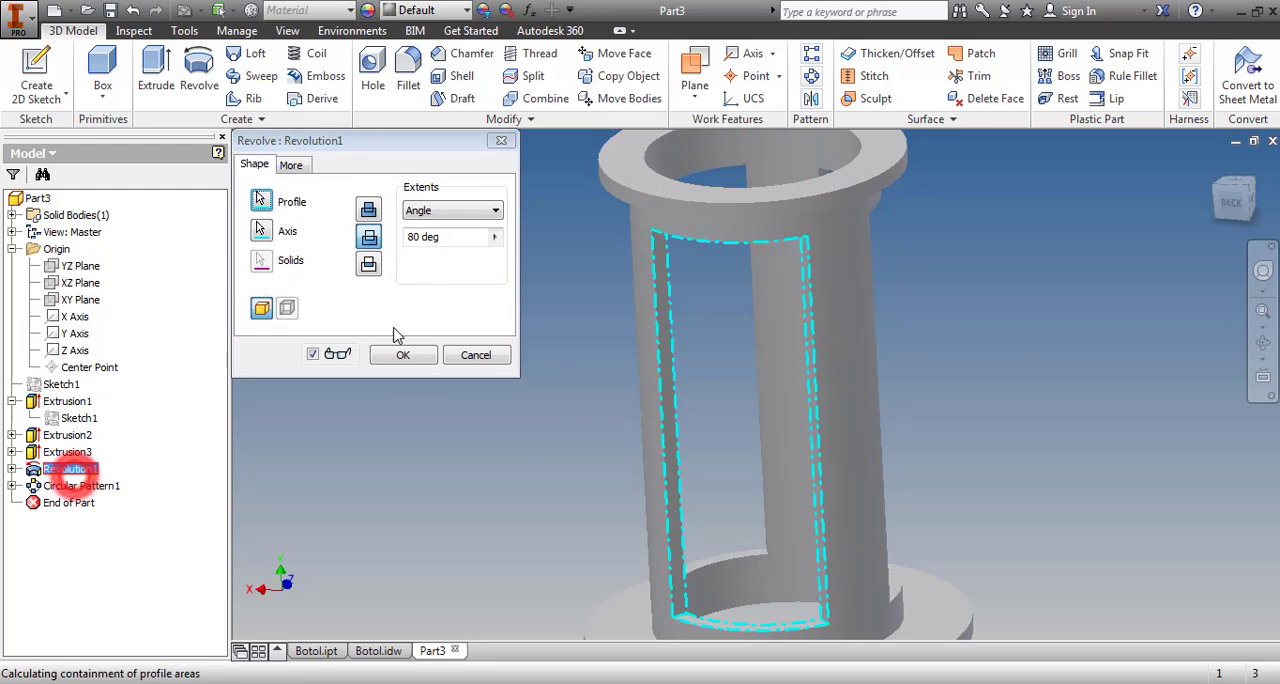
{"action": "left_click", "coordinate": [420, 237]}
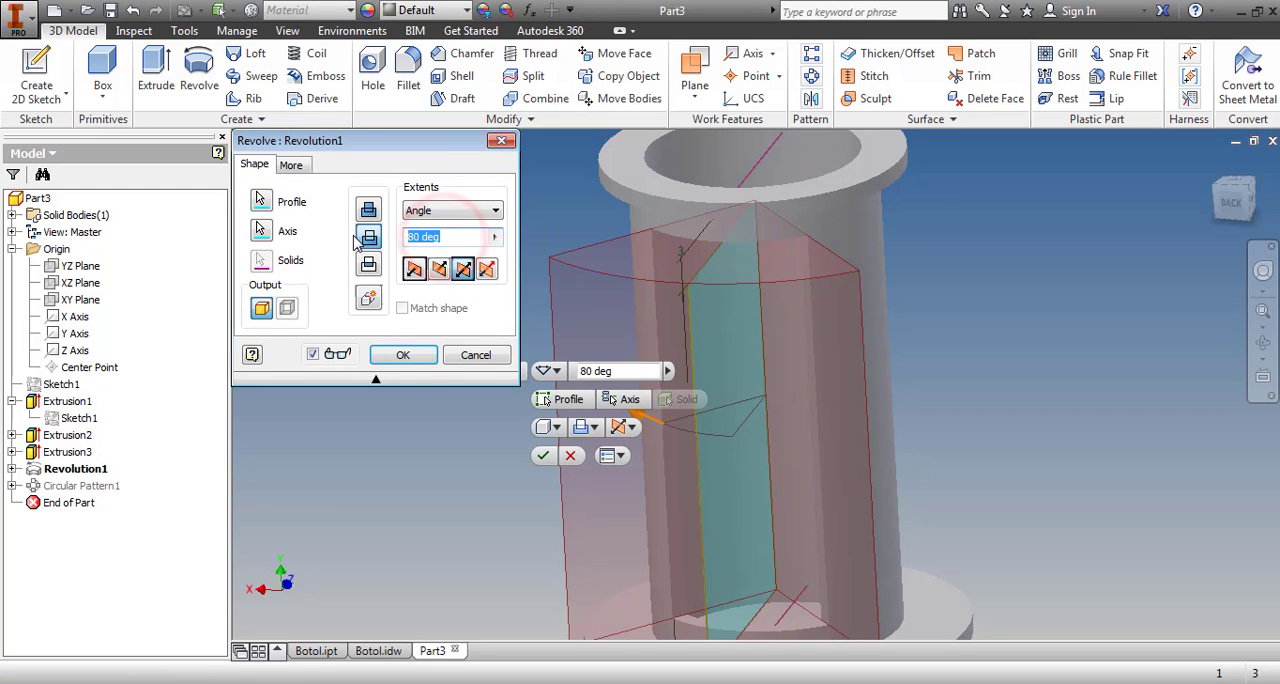
{"action": "type", "text": "90"}
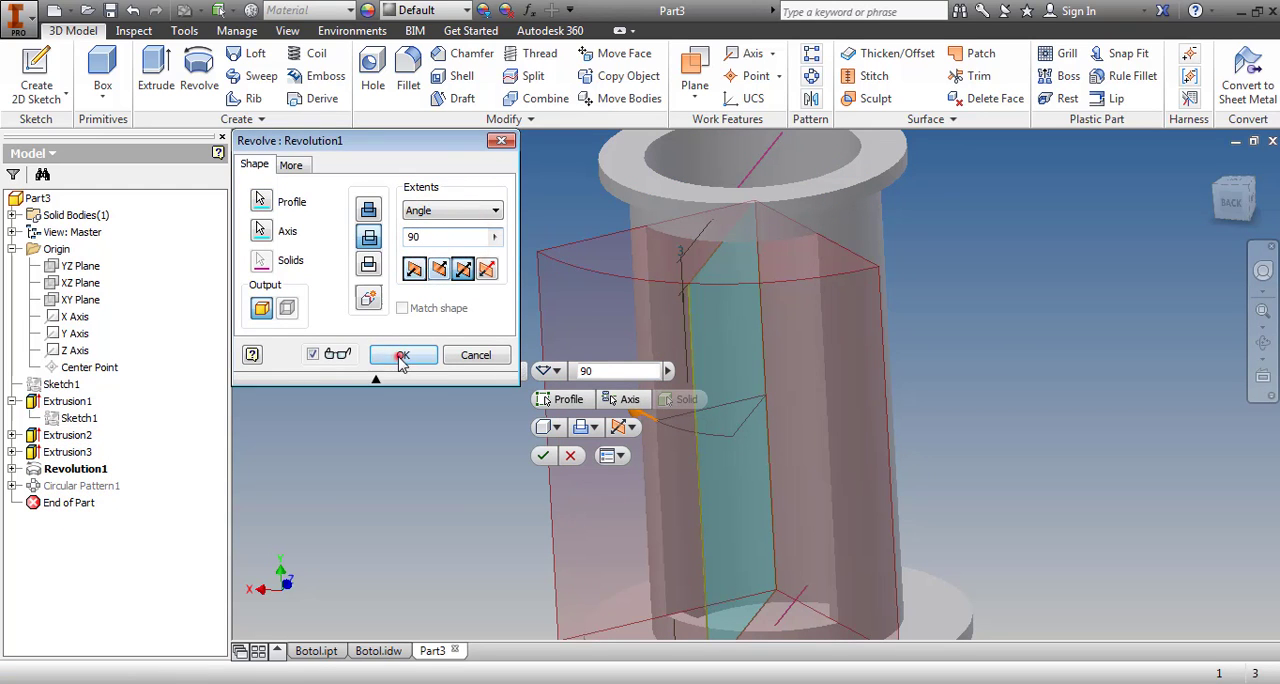
{"action": "left_click", "coordinate": [401, 357]}
{"action": "left_click", "coordinate": [1086, 349]}
Set the revolved window cut's angle to 110 degrees to narrow the posts between the openings
{"action": "left_click", "coordinate": [1257, 341]}
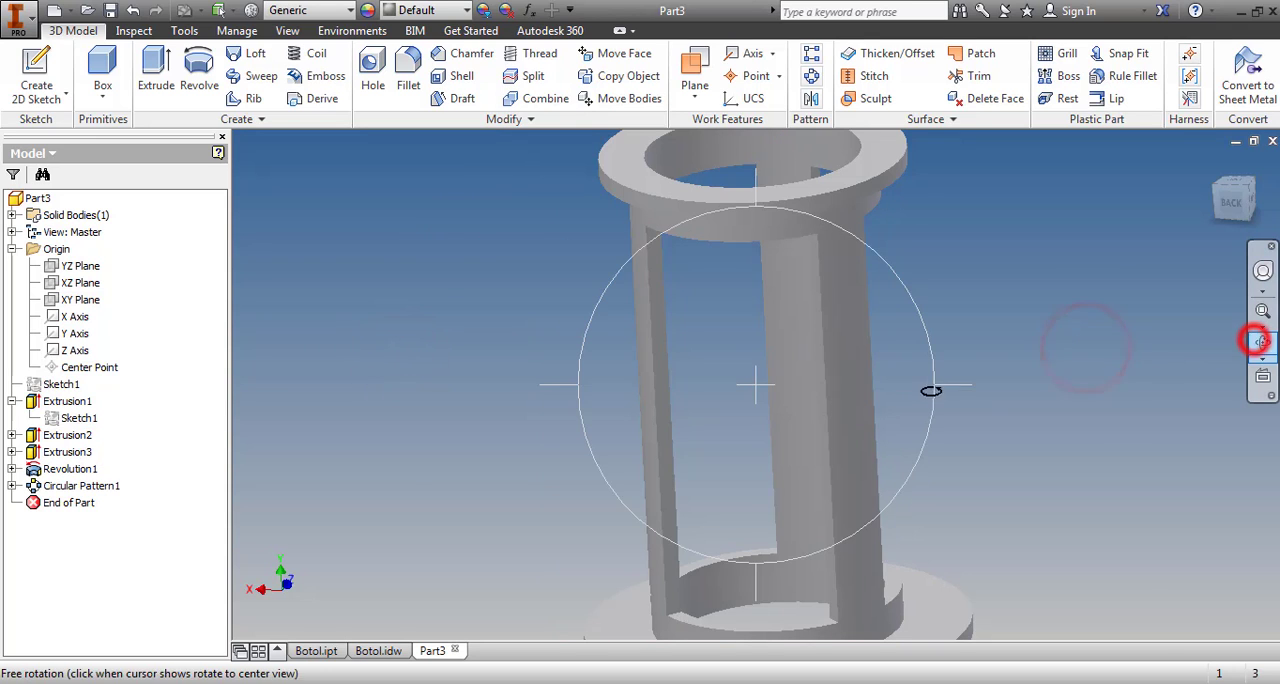
{"action": "left_click_drag", "start_coordinate": [888, 396], "coordinate": [997, 377]}
{"action": "left_click", "coordinate": [1137, 457]}
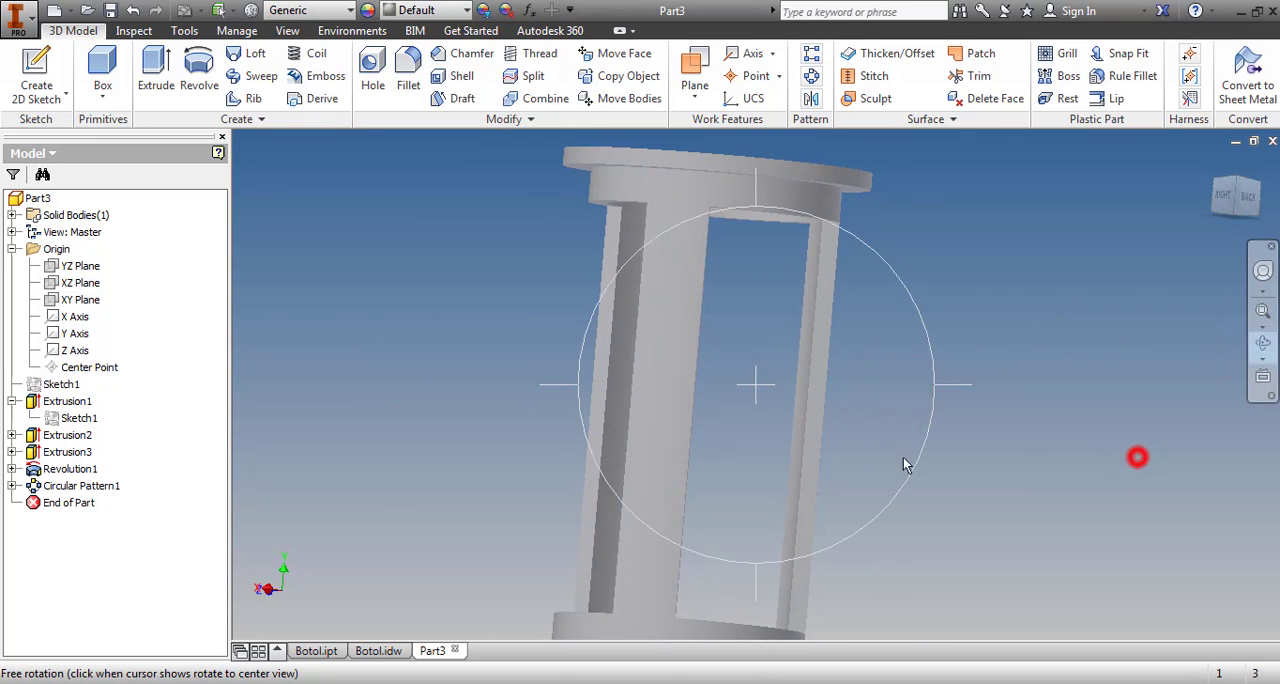
{"action": "double_click", "coordinate": [80, 468]}
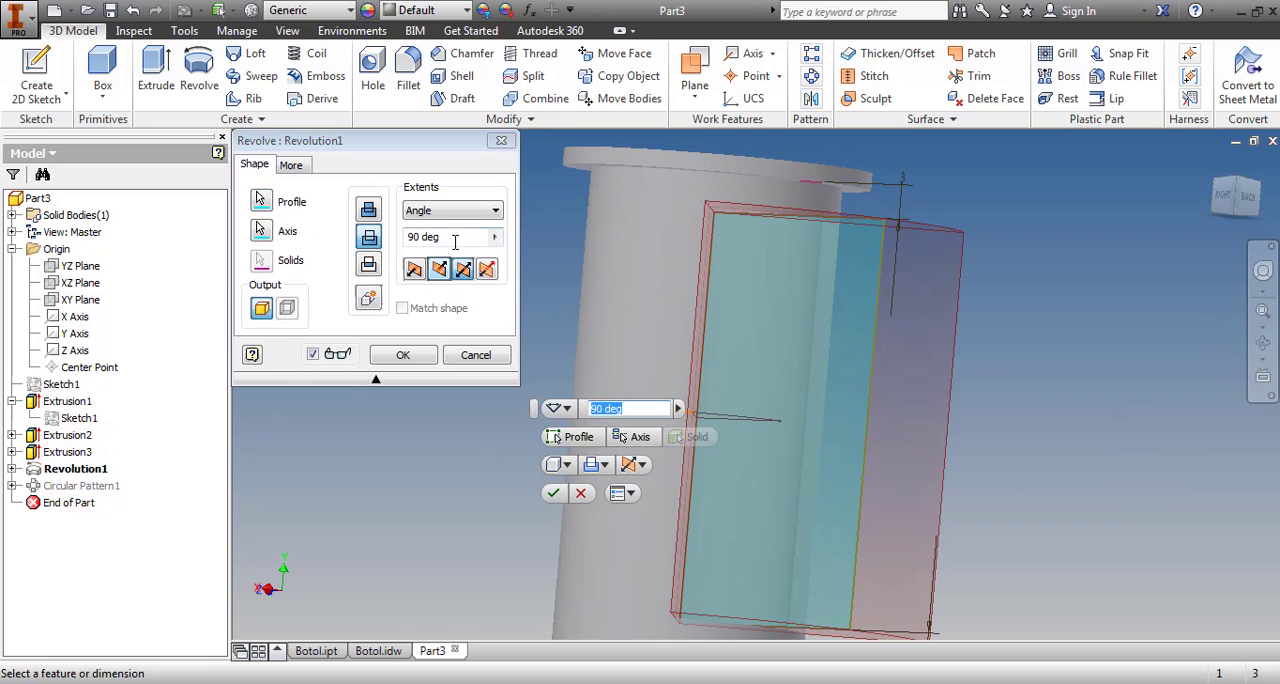
{"action": "left_click", "coordinate": [455, 240]}
{"action": "type", "text": "1"}
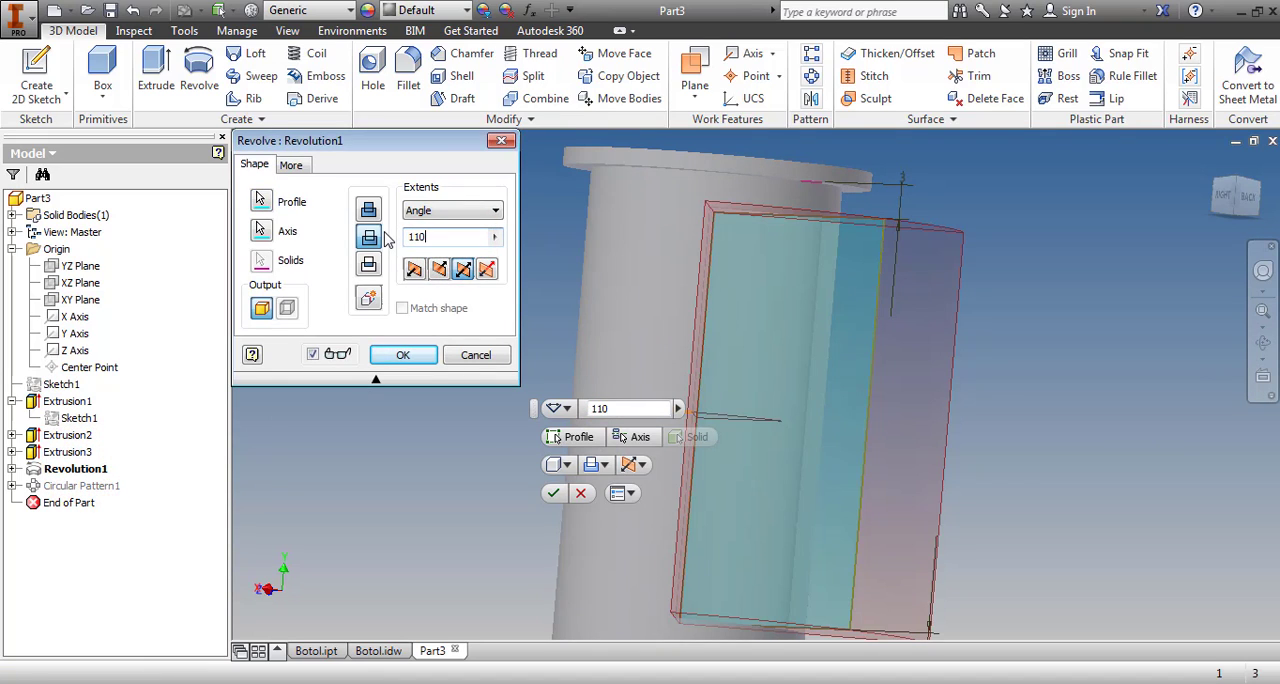
{"action": "type", "text": "10"}
{"action": "key", "text": "Return"}
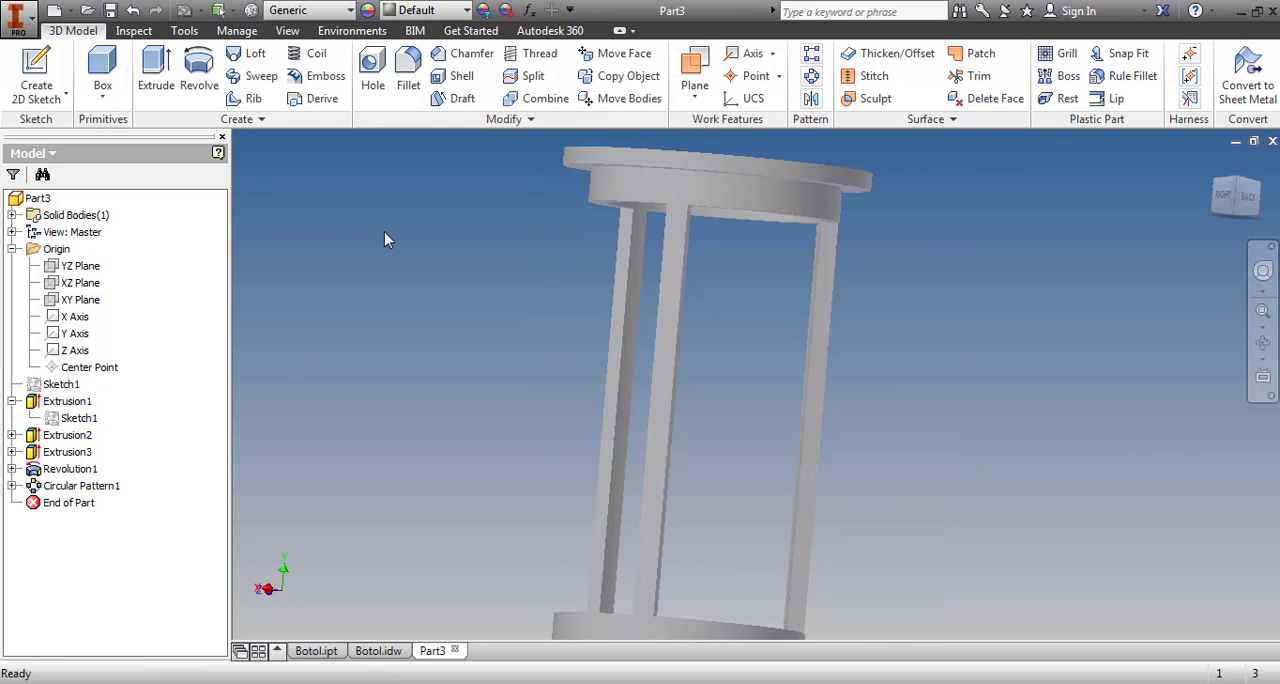
{"action": "left_click", "coordinate": [1160, 400]}
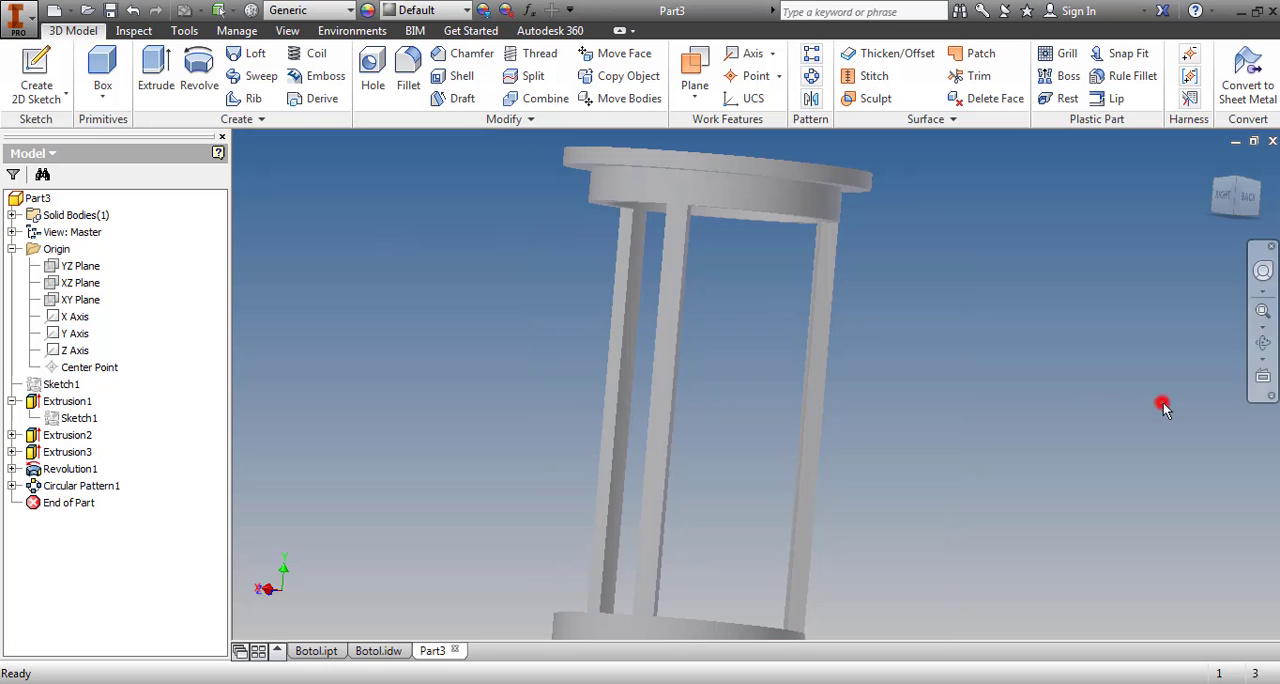
Start saving the part and choose the folder Job 15112020 Botol inside 04 JOB on drive E: as the location
{"action": "left_click", "coordinate": [1256, 342]}
{"action": "left_click_drag", "start_coordinate": [858, 304], "coordinate": [867, 438]}
{"action": "scroll", "coordinate": [877, 405], "scroll_direction": "up", "scroll_amount": 3}
{"action": "left_click", "coordinate": [1046, 468]}
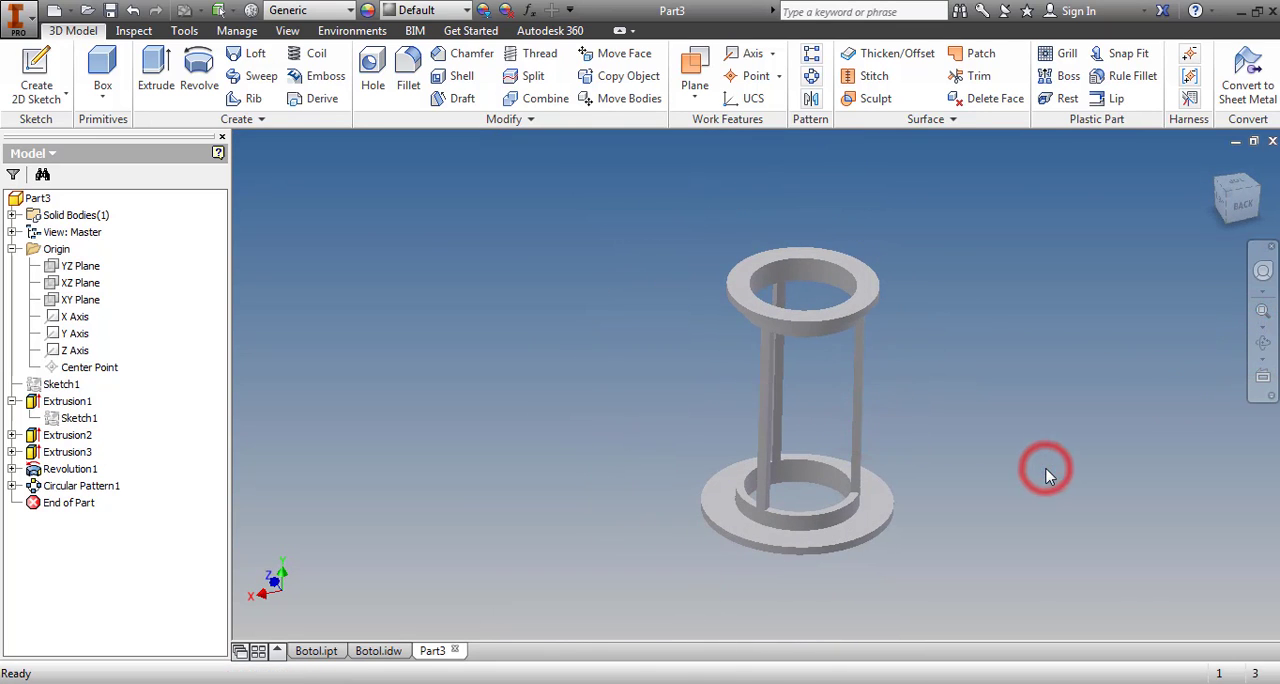
{"action": "key", "text": "ctrl+s"}
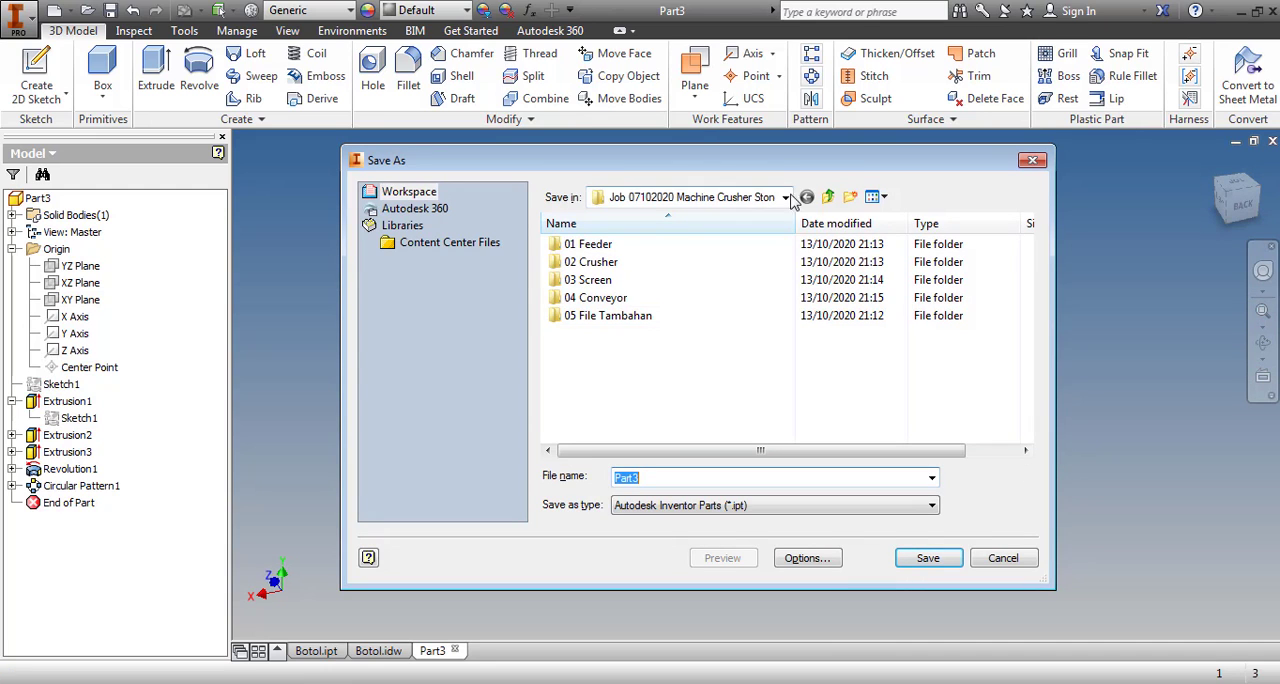
{"action": "left_click", "coordinate": [828, 198]}
{"action": "left_click", "coordinate": [826, 196]}
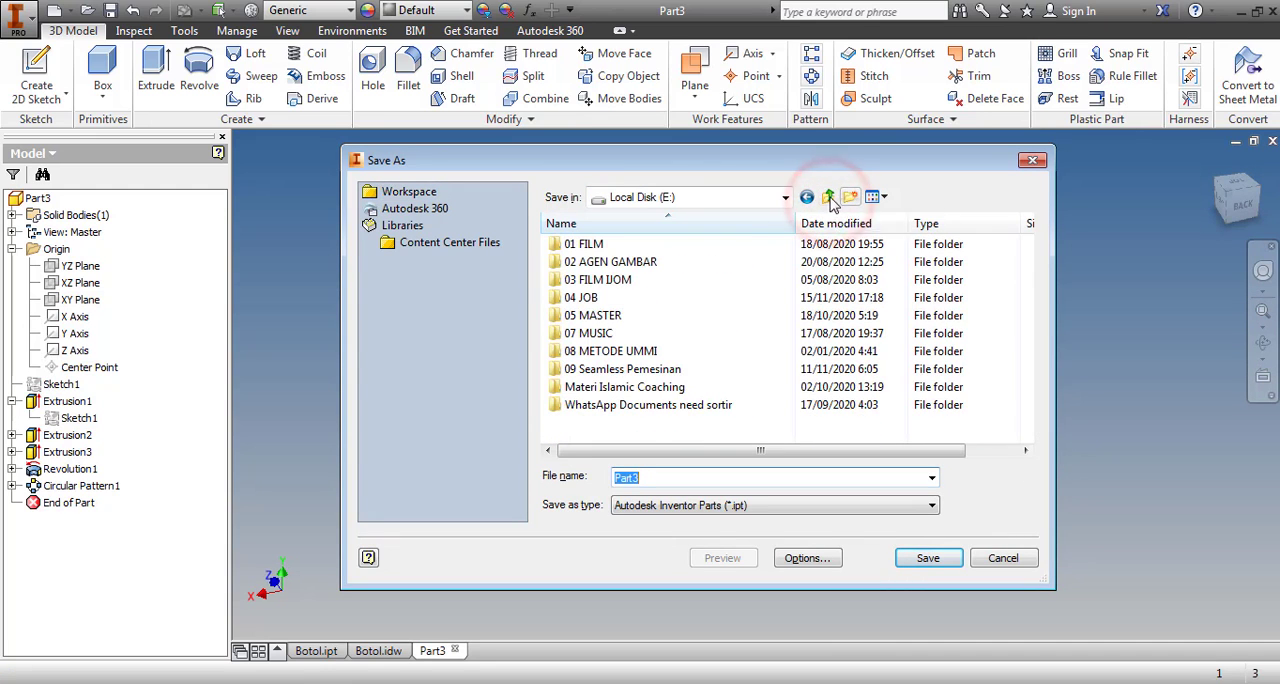
{"action": "double_click", "coordinate": [583, 296]}
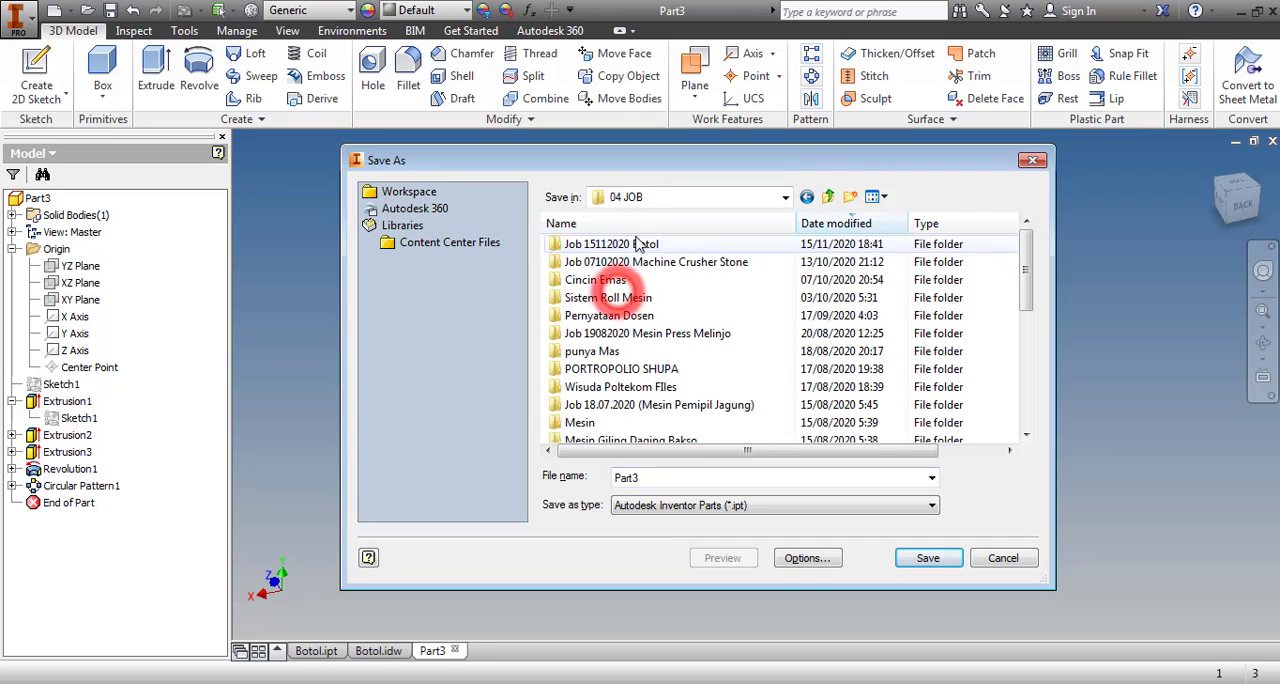
{"action": "double_click", "coordinate": [636, 248]}
Save the part as Dalam Botol, accepting the location outside the active project
{"action": "double_click", "coordinate": [667, 477]}
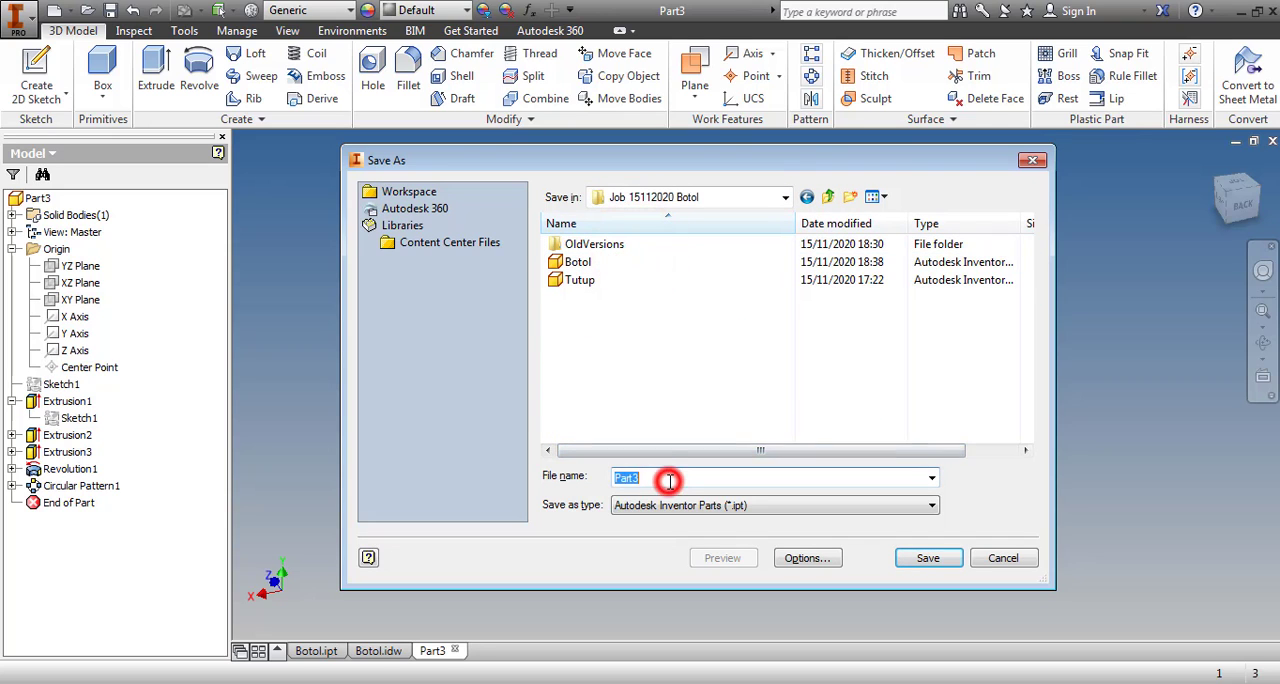
{"action": "type", "text": "Dalam Botol"}
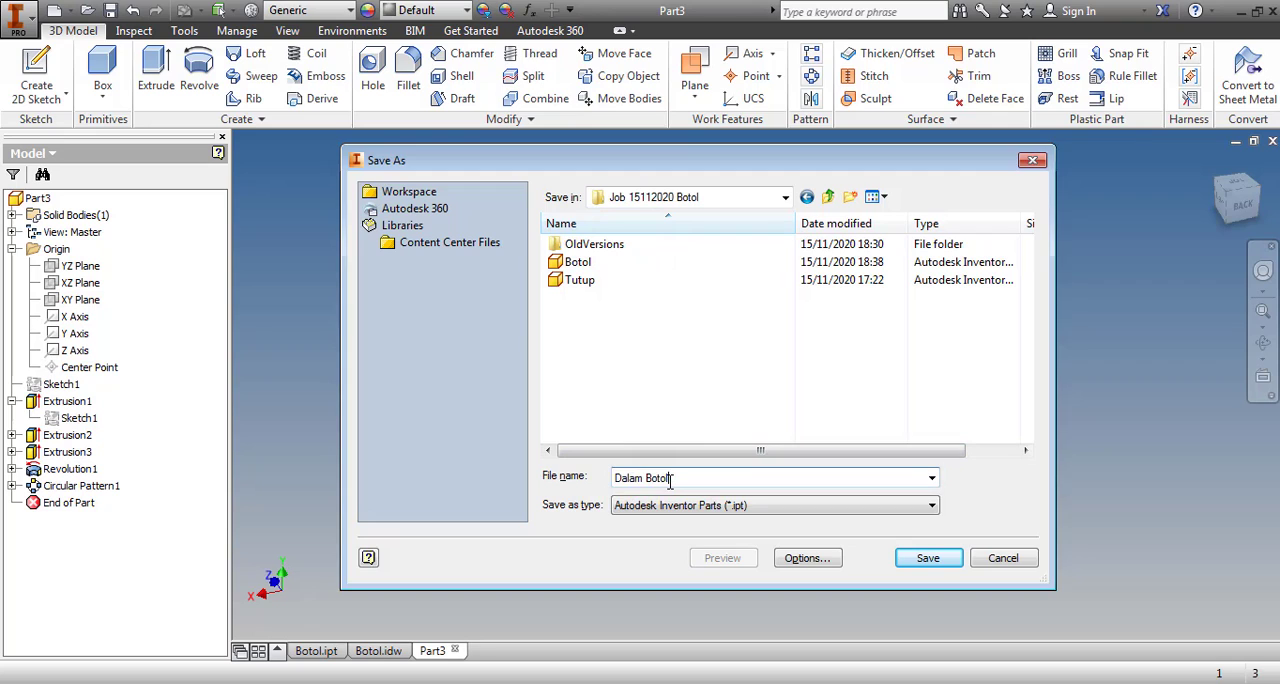
{"action": "key", "text": "Return"}
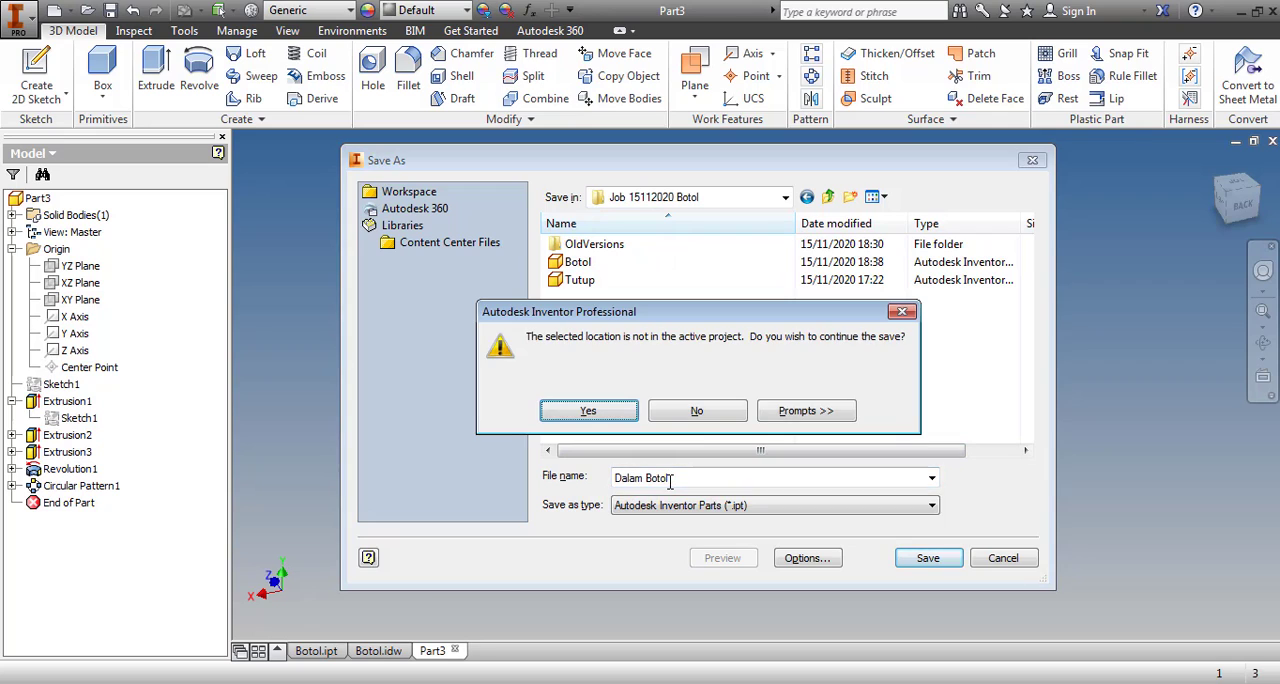
{"action": "left_click", "coordinate": [587, 418]}
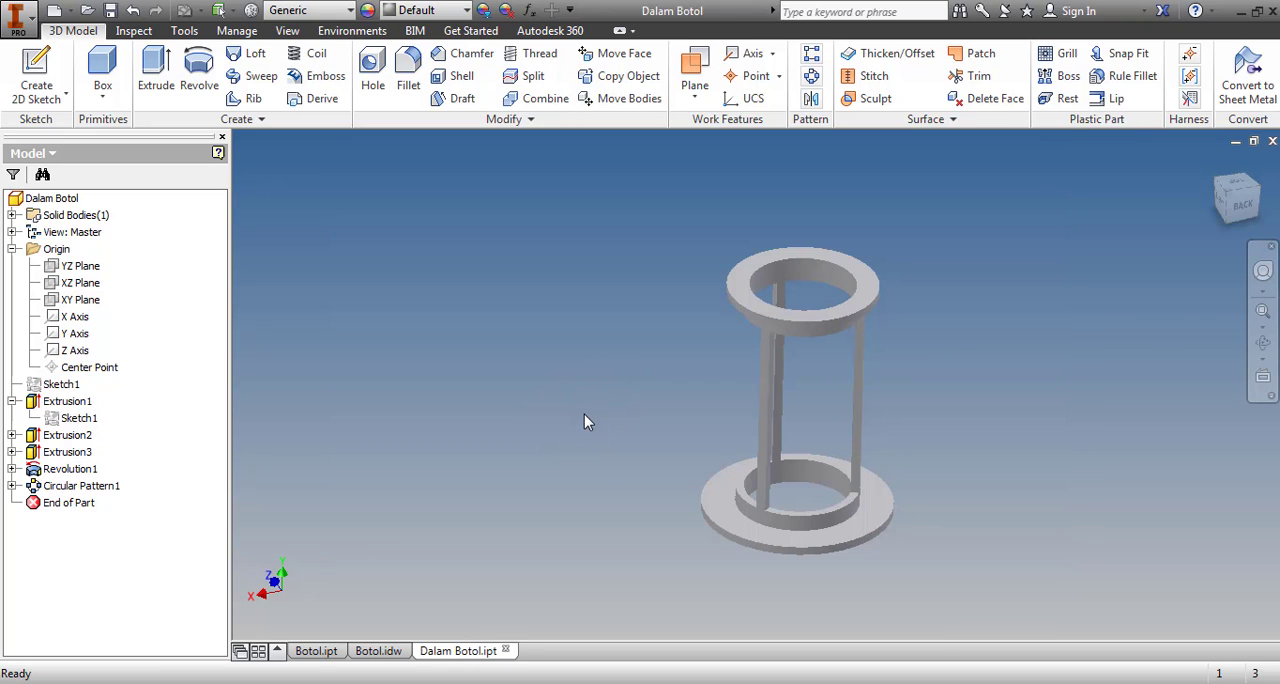
{"action": "left_click", "coordinate": [587, 418]}
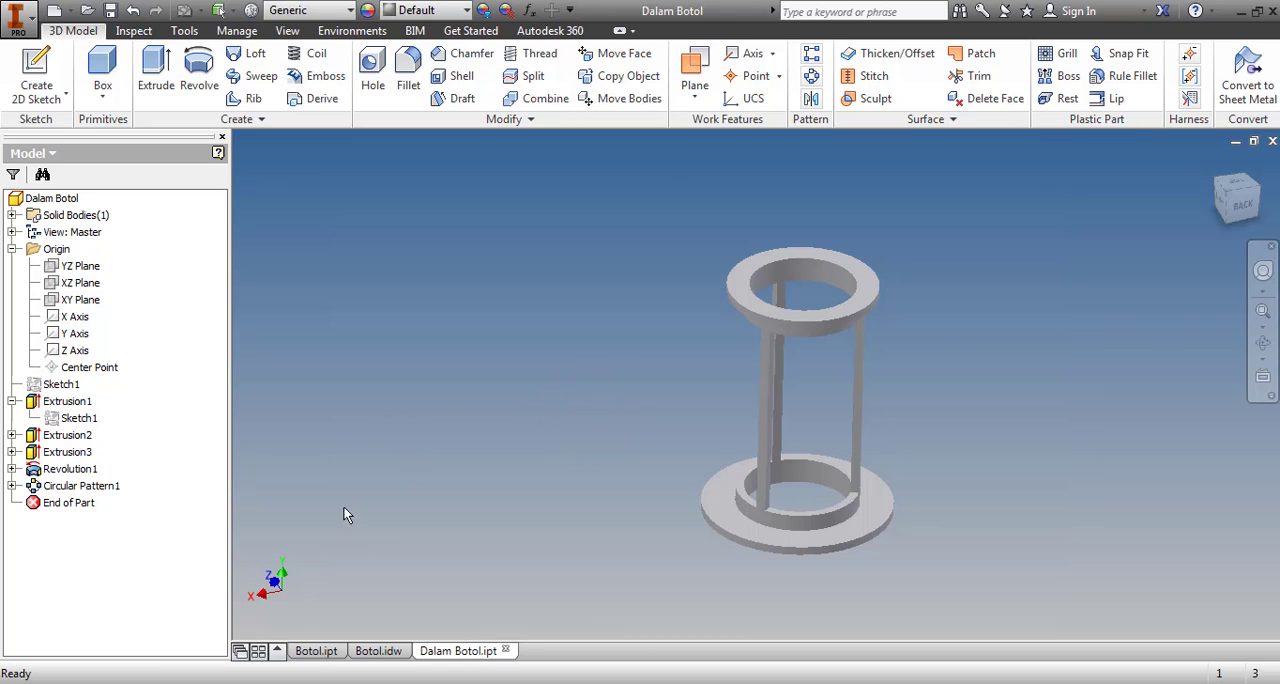